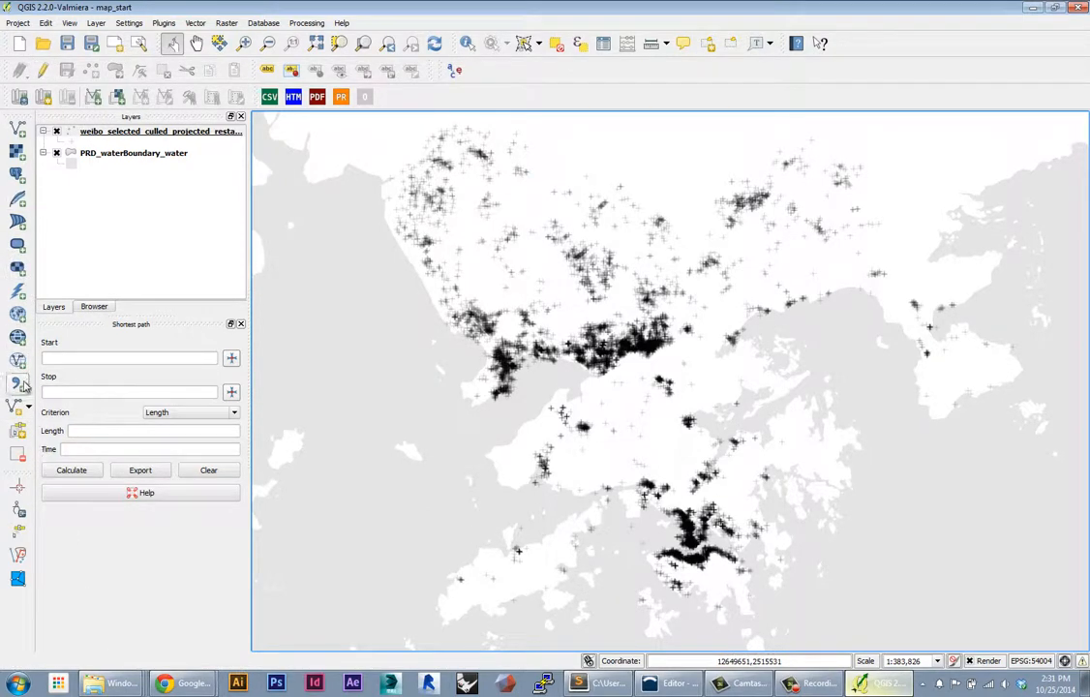
# Step: Start a delimited text layer from the file poiidGraph.txt in the Weibo 20140830 data folder
pyautogui.click(17, 385)
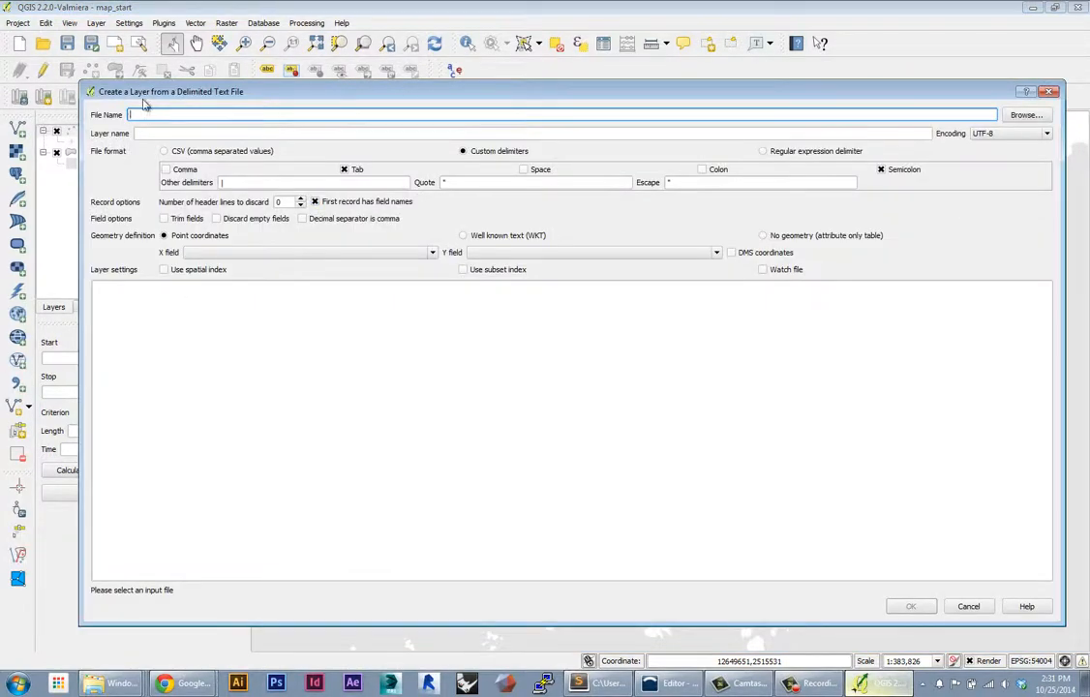
pyautogui.click(1028, 115)
pyautogui.click(482, 223)
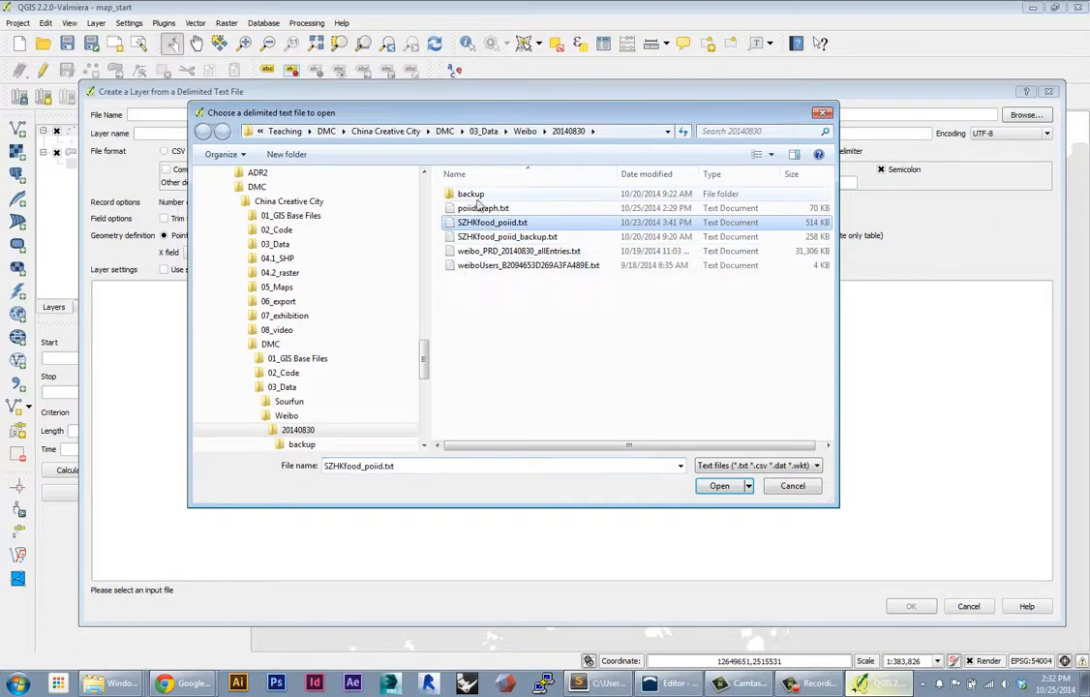
pyautogui.click(477, 209)
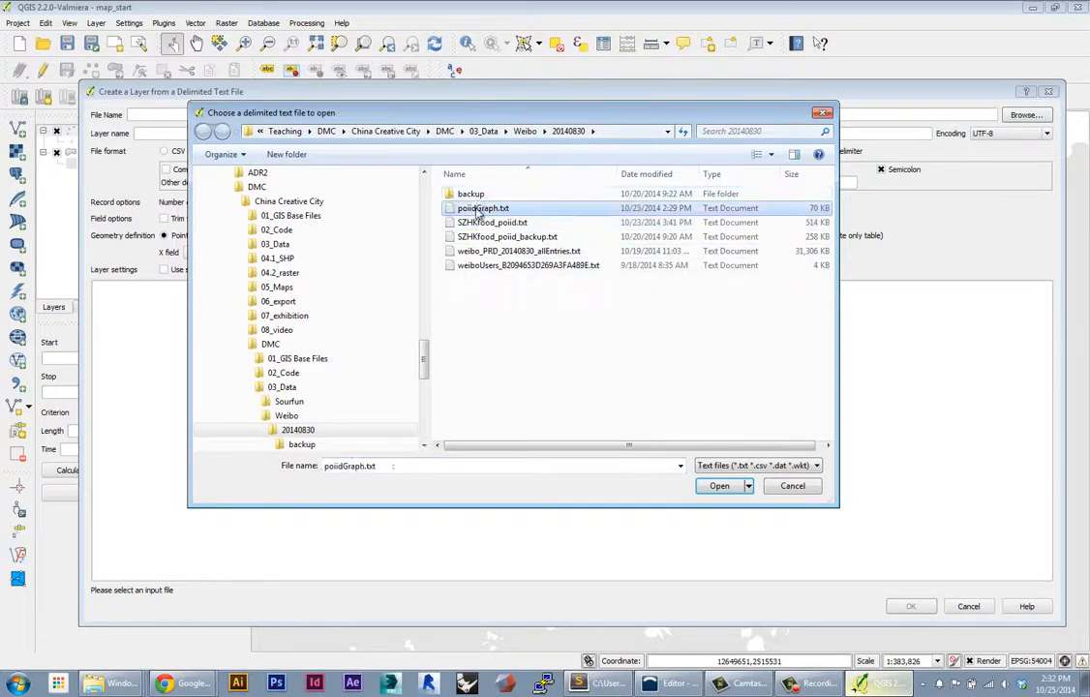
pyautogui.click(720, 486)
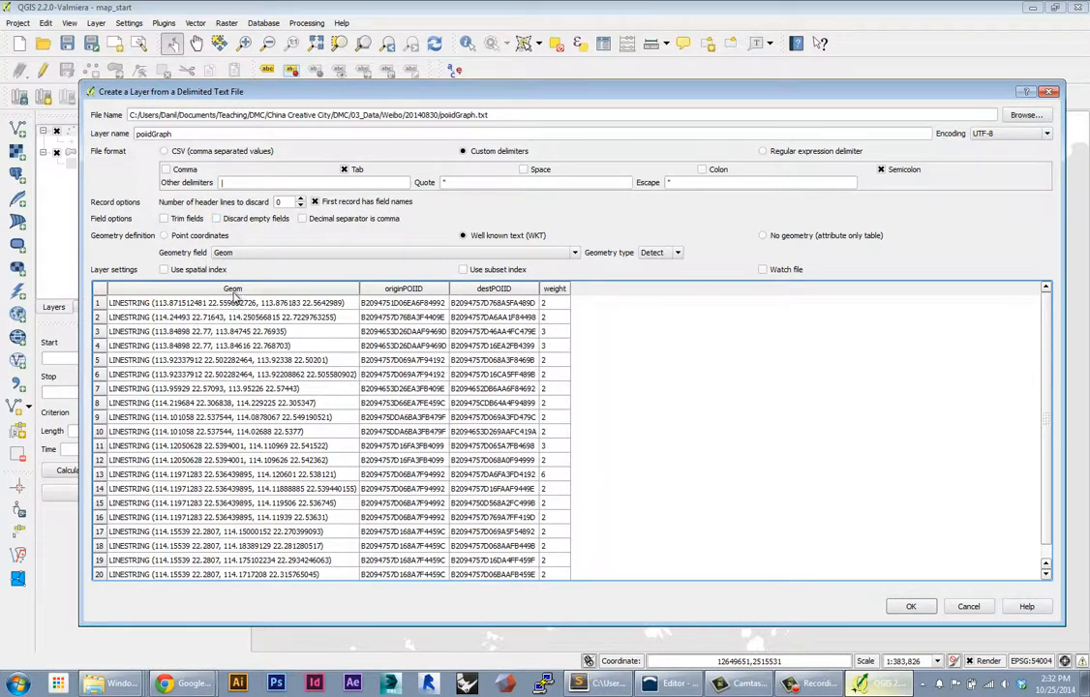
# Step: Try the point coordinates geometry definition and return to Well known text (WKT) with Geom as the geometry field
pyautogui.click(182, 236)
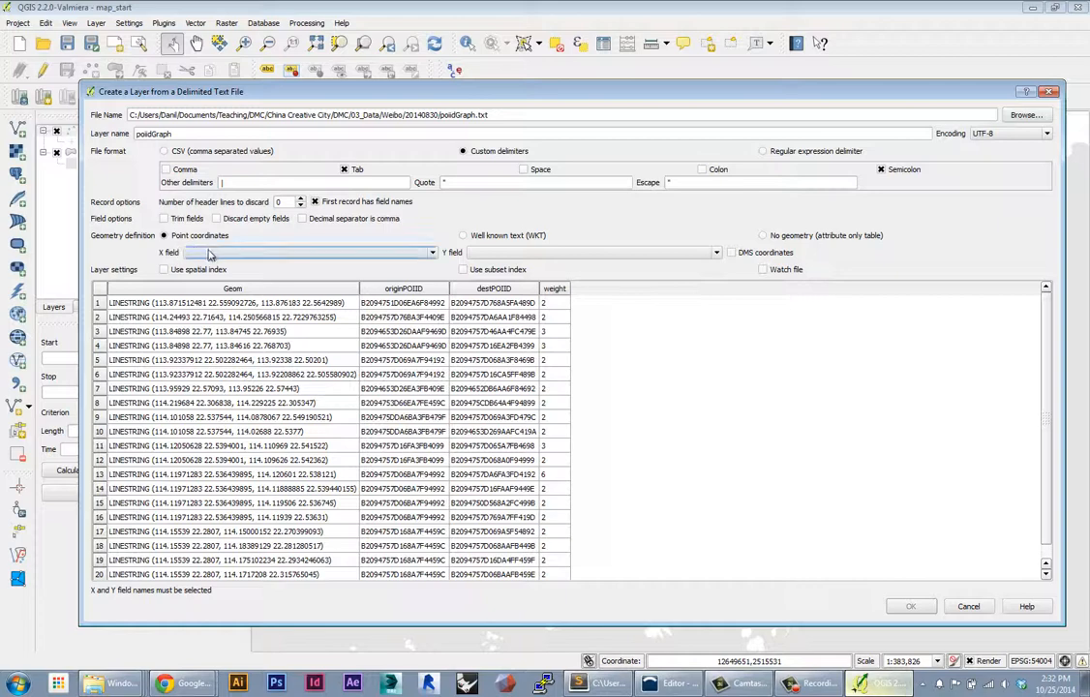
pyautogui.click(462, 235)
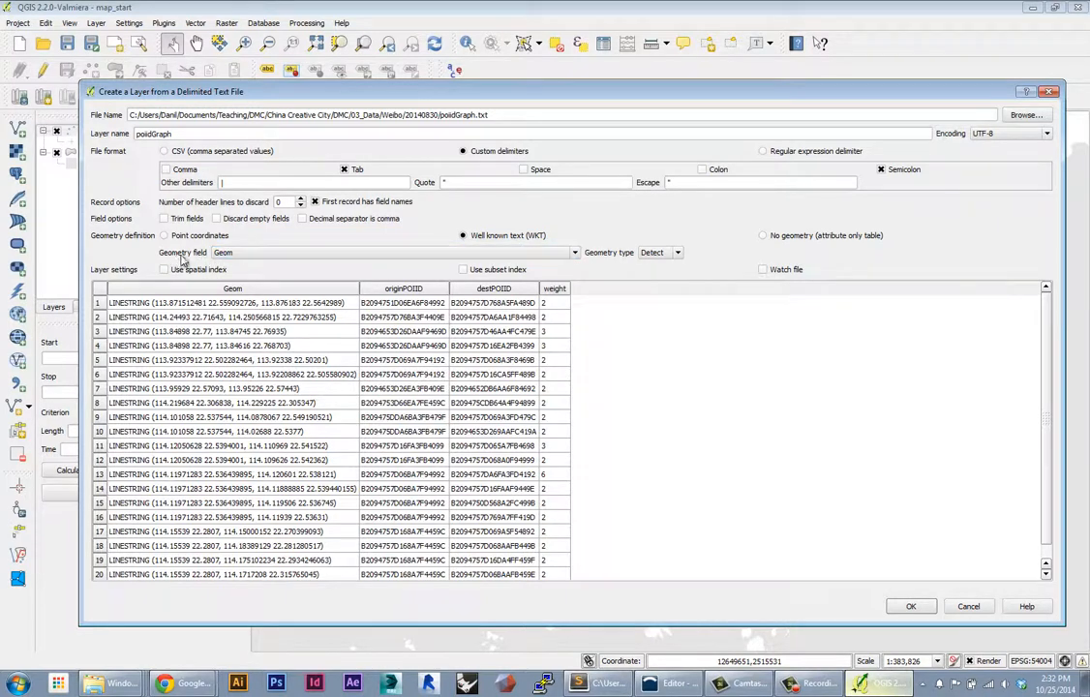
pyautogui.click(277, 254)
pyautogui.click(233, 259)
# Step: Switch to Chrome to review the Wikipedia examples of well-known text geometries, and return to the QGIS layer import
pyautogui.click(184, 682)
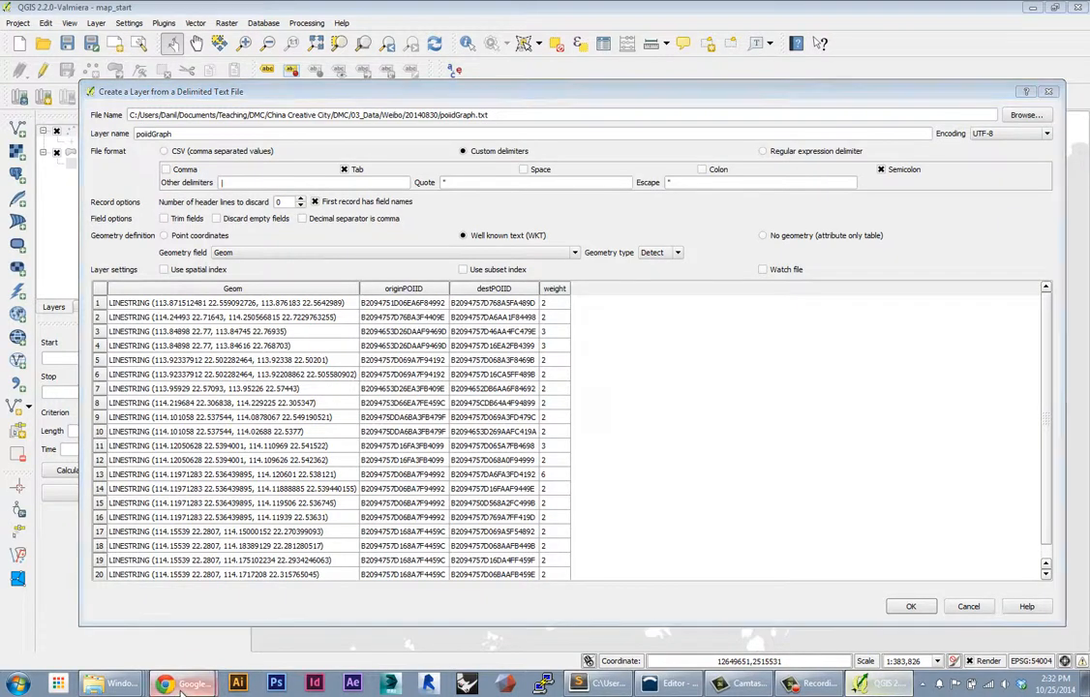
pyautogui.click(180, 655)
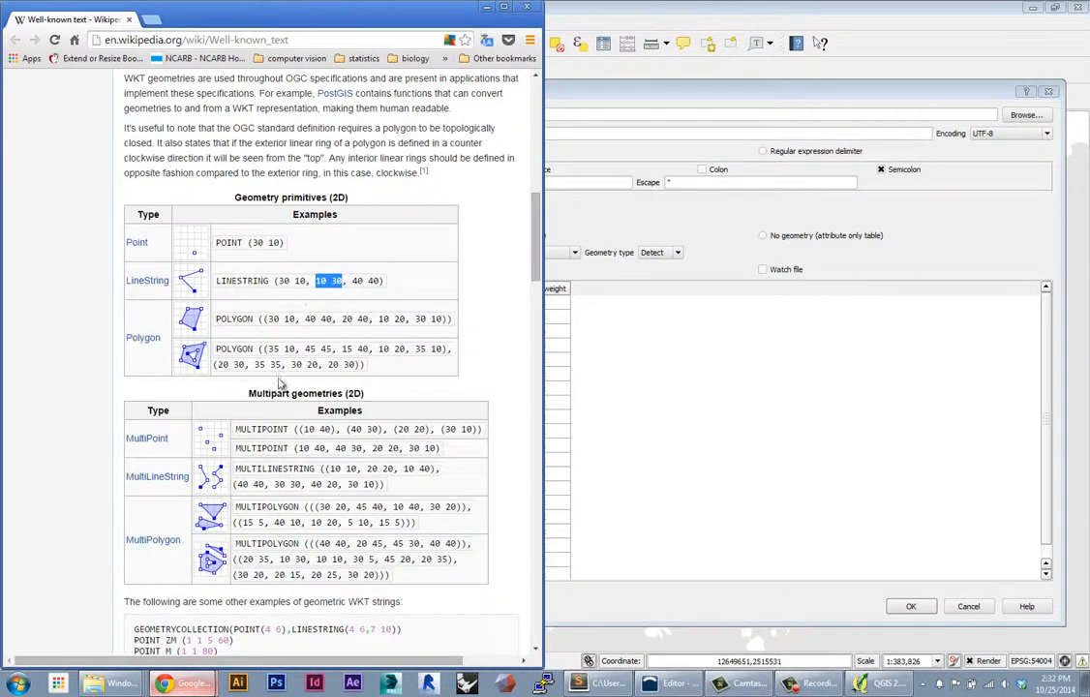
pyautogui.click(677, 448)
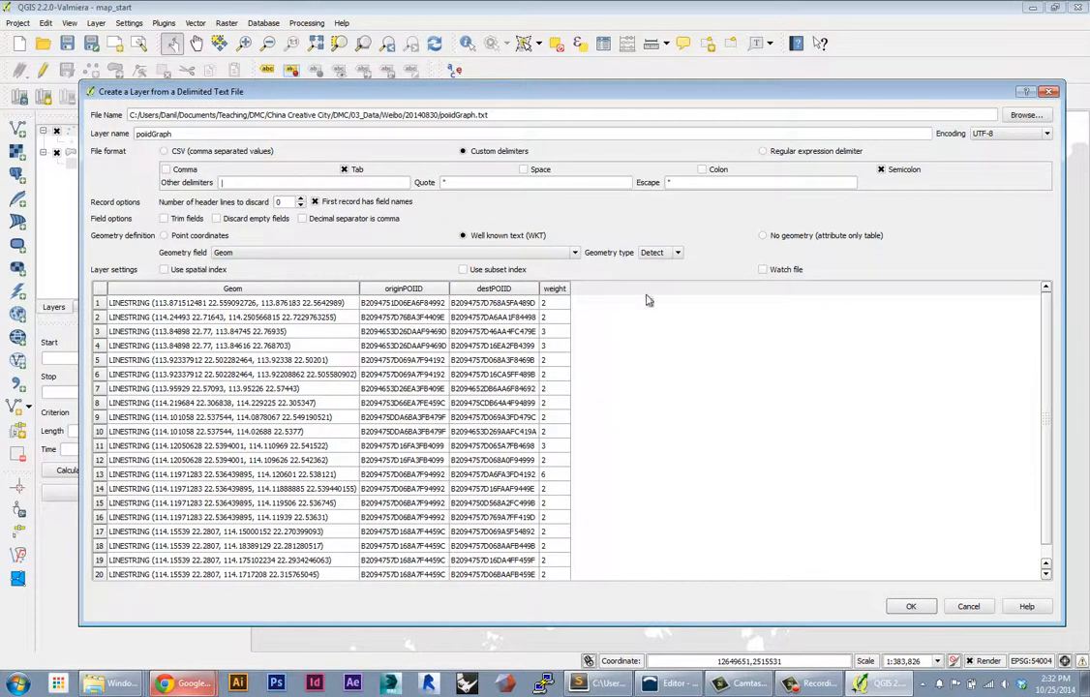
# Step: Create the poiidGraph layer with WGS 84 (EPSG:4326) as its coordinate reference system
pyautogui.click(911, 608)
pyautogui.click(243, 274)
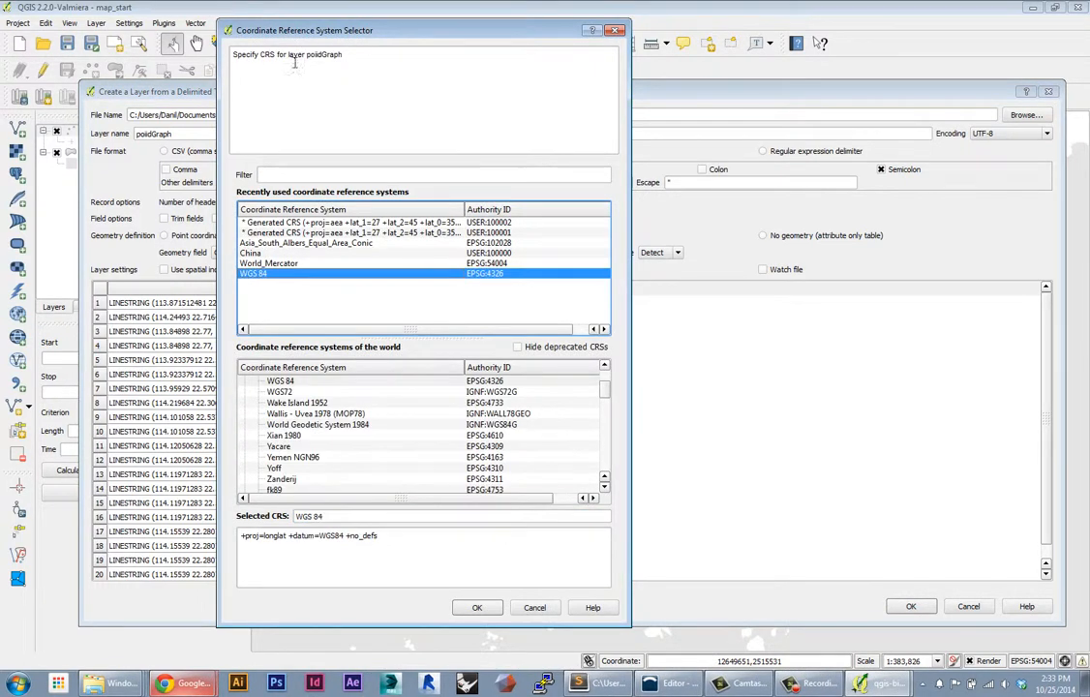
pyautogui.moveTo(292, 35); pyautogui.dragTo(448, 34)
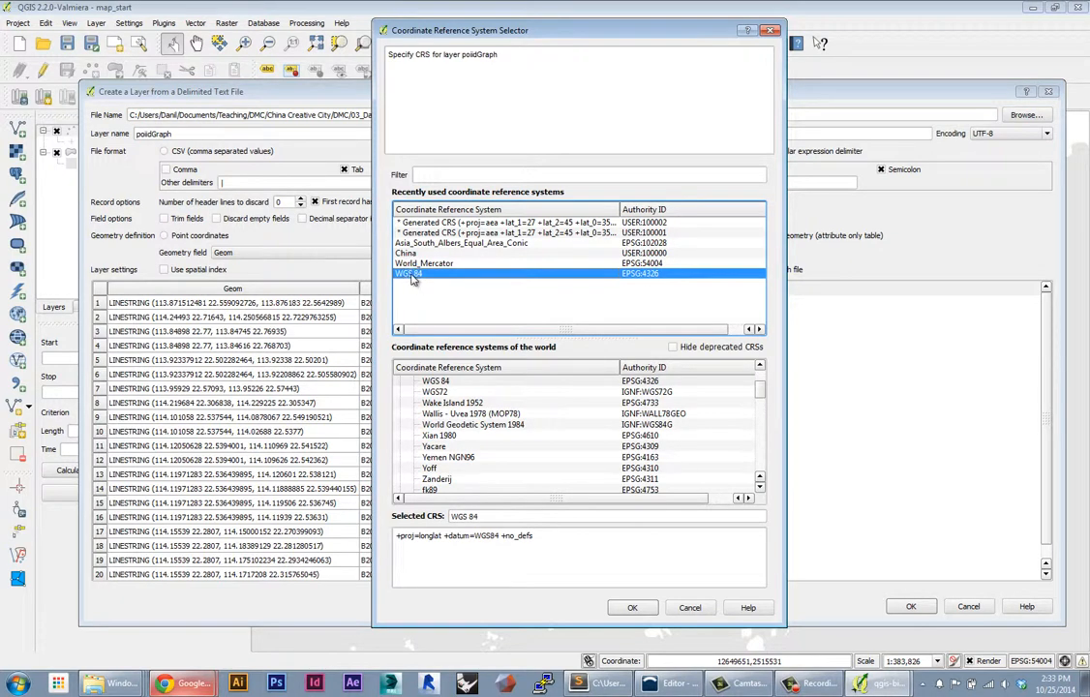
pyautogui.click(632, 607)
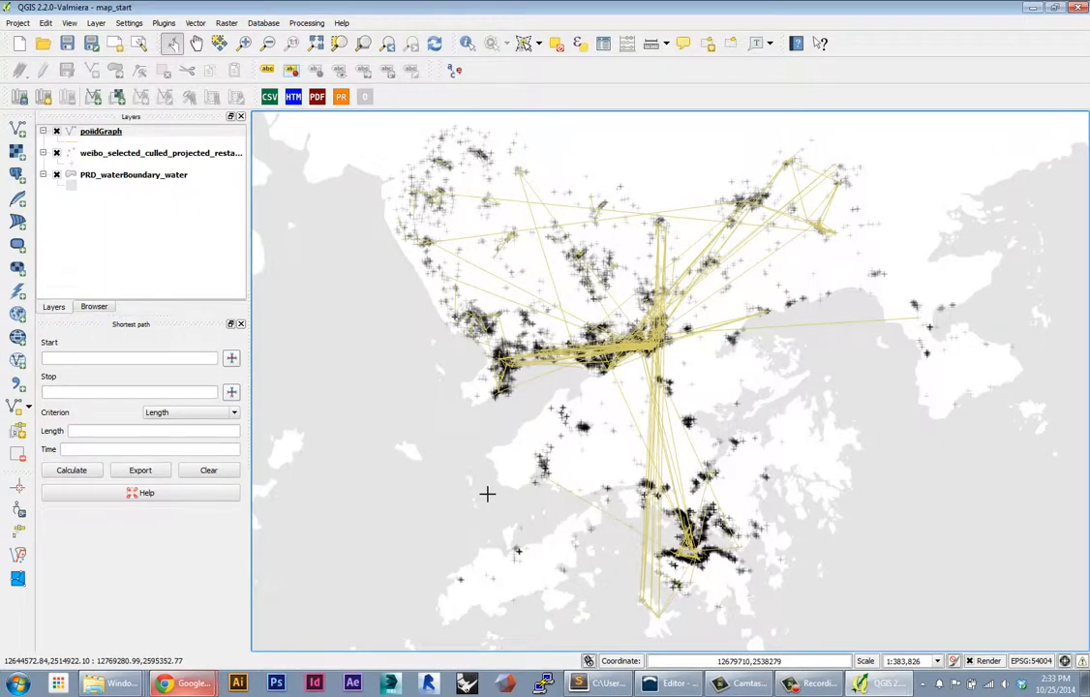
# Step: Examine the origin, destination and weight values in the poiidGraph attribute table, and close the table
pyautogui.rightClick(116, 138)
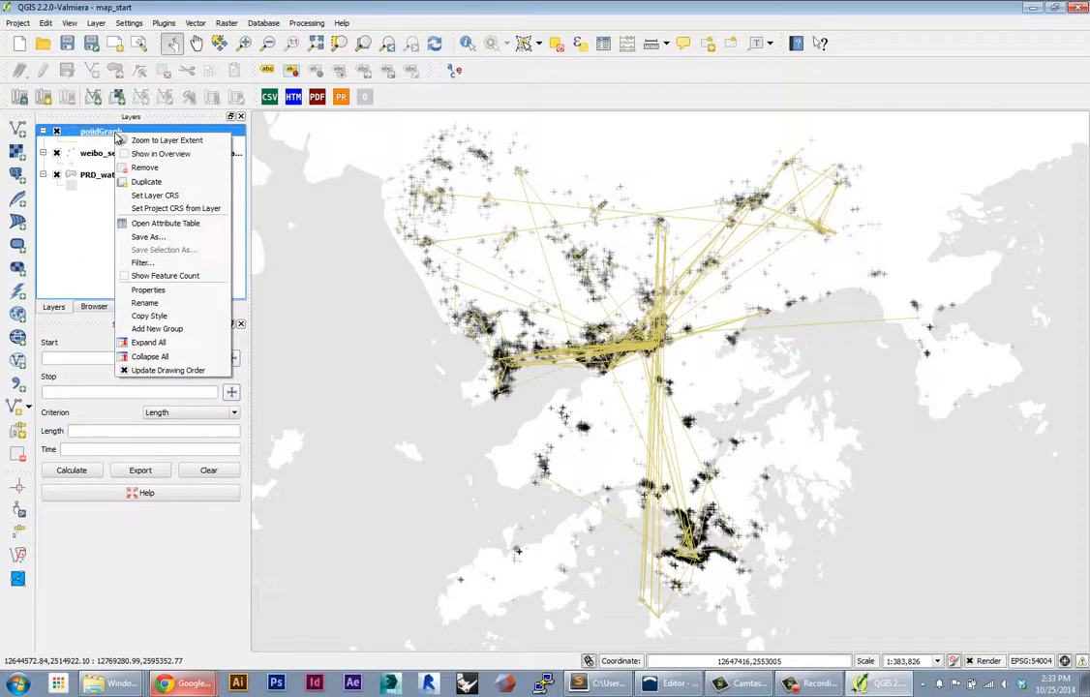
pyautogui.click(155, 223)
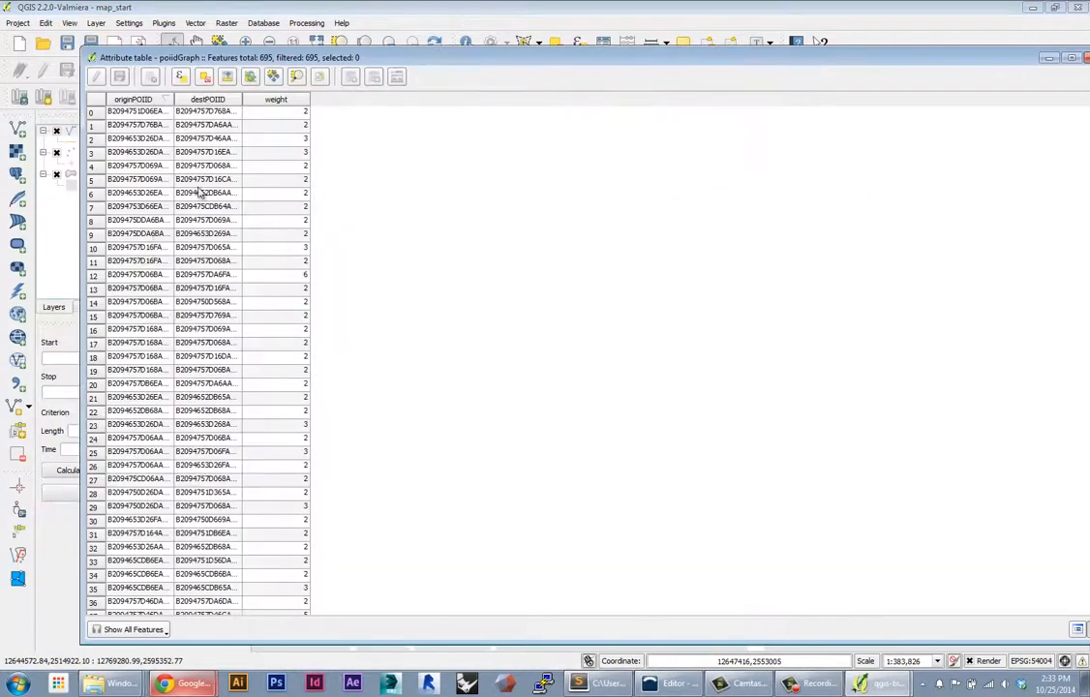
pyautogui.moveTo(400, 54)
pyautogui.mouseDown()
pyautogui.moveTo(380, 60)
pyautogui.moveTo(404, 57)
pyautogui.mouseUp()
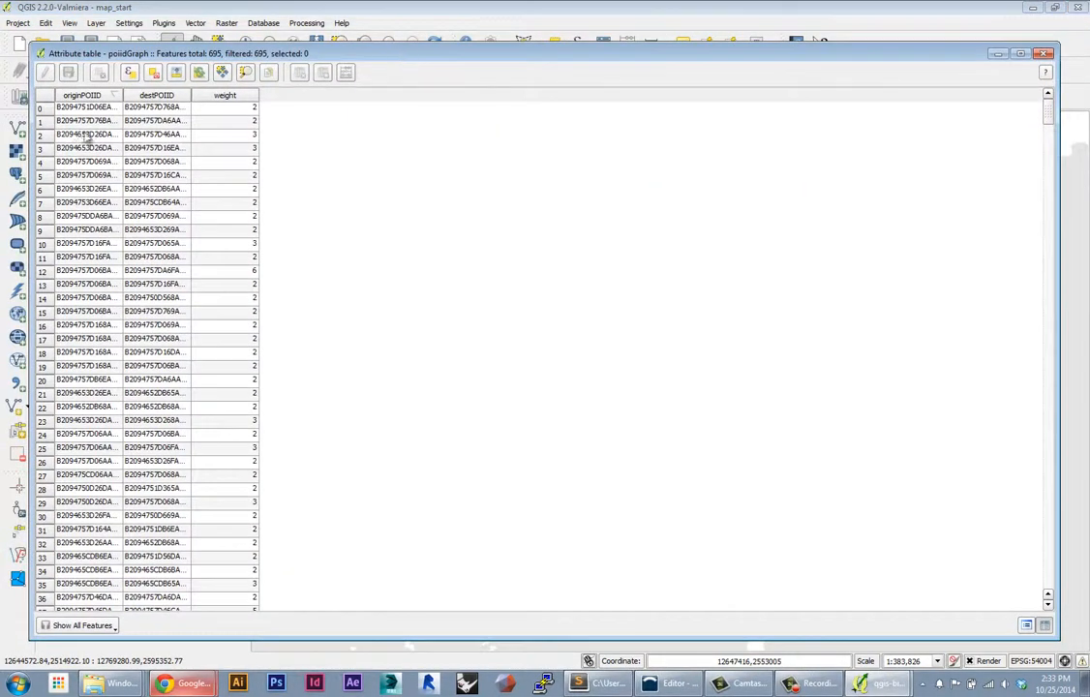
pyautogui.scroll(-18, 445, 196)
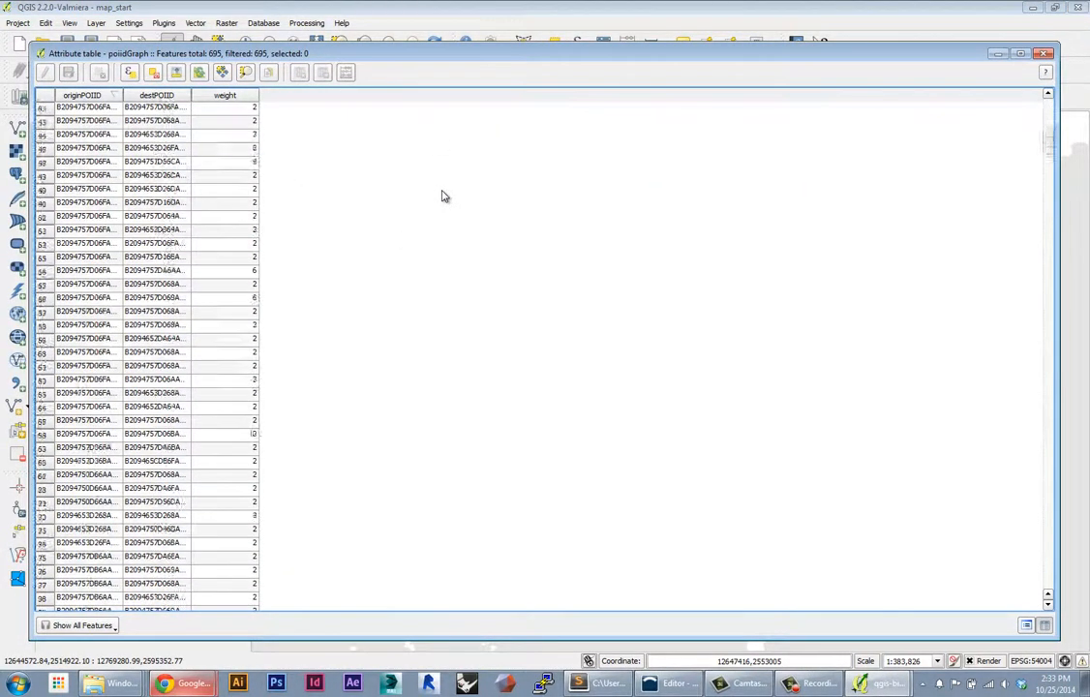
pyautogui.moveTo(1050, 154); pyautogui.dragTo(1049, 95)
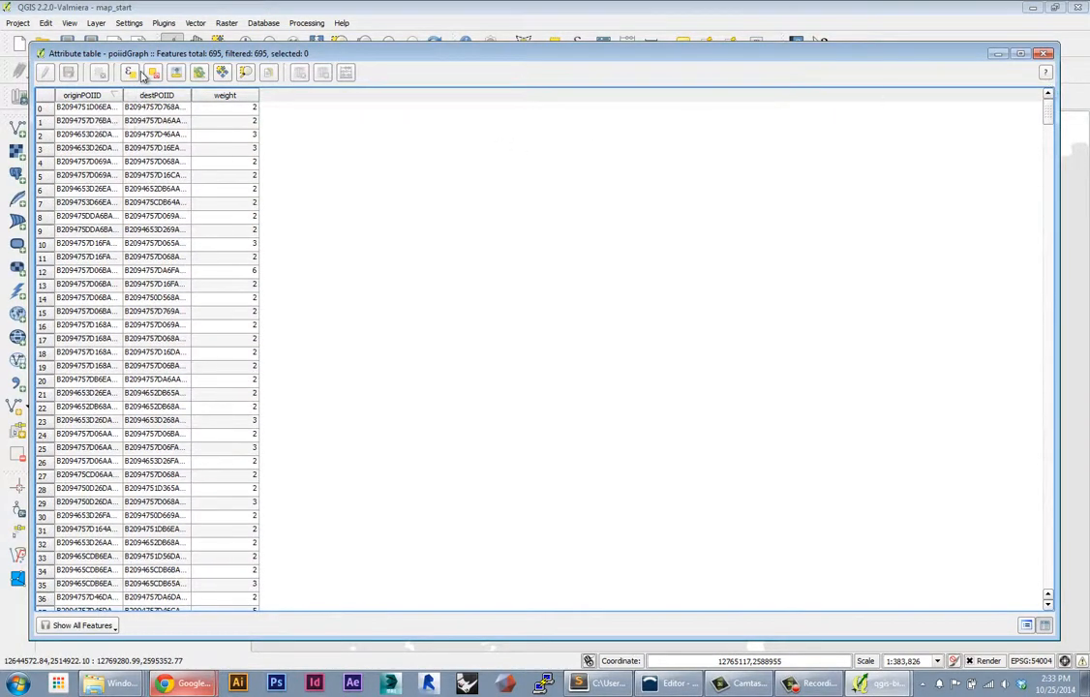
pyautogui.moveTo(140, 61); pyautogui.dragTo(101, 78)
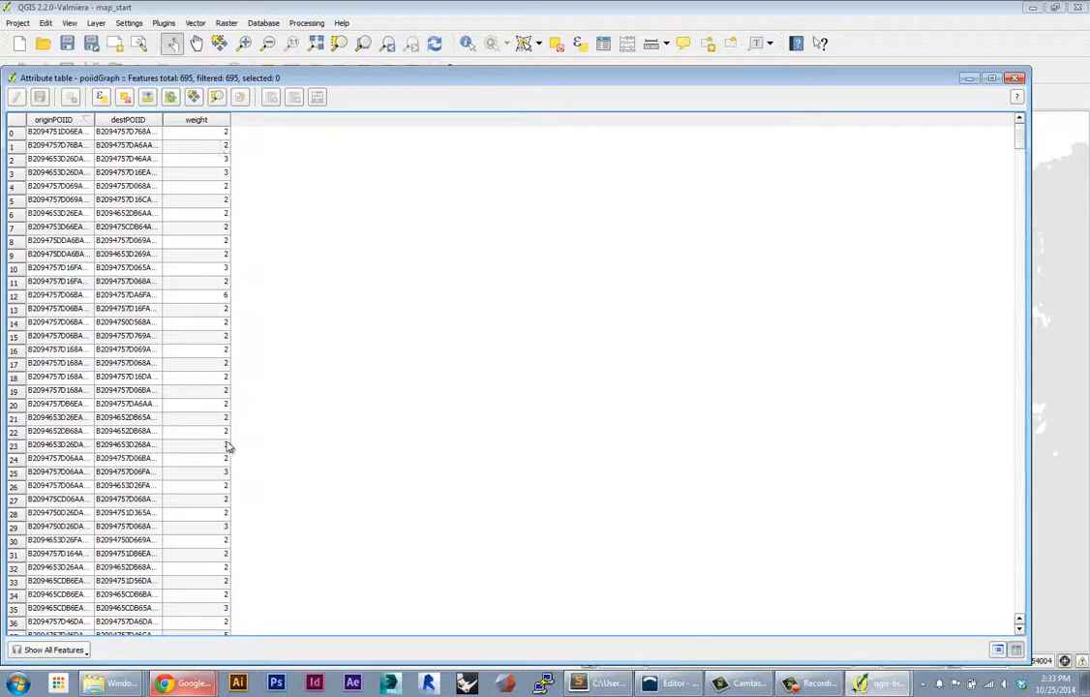
pyautogui.click(1017, 78)
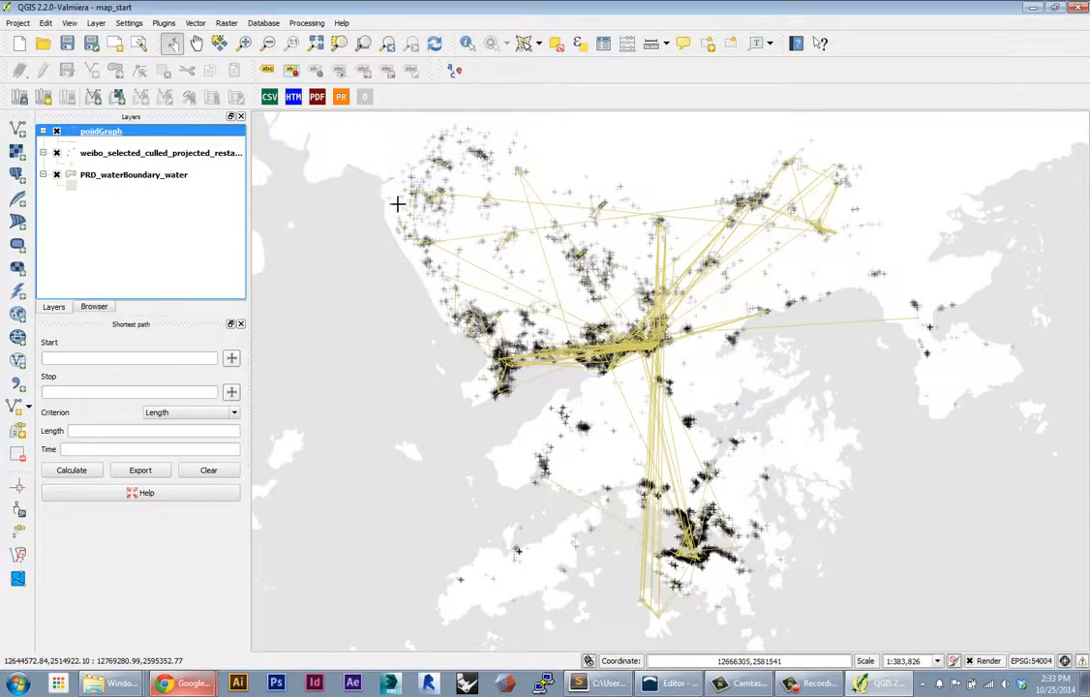
# Step: Change the poiidGraph layer's style to Graduated, based on the weight column
pyautogui.rightClick(100, 138)
pyautogui.click(76, 143)
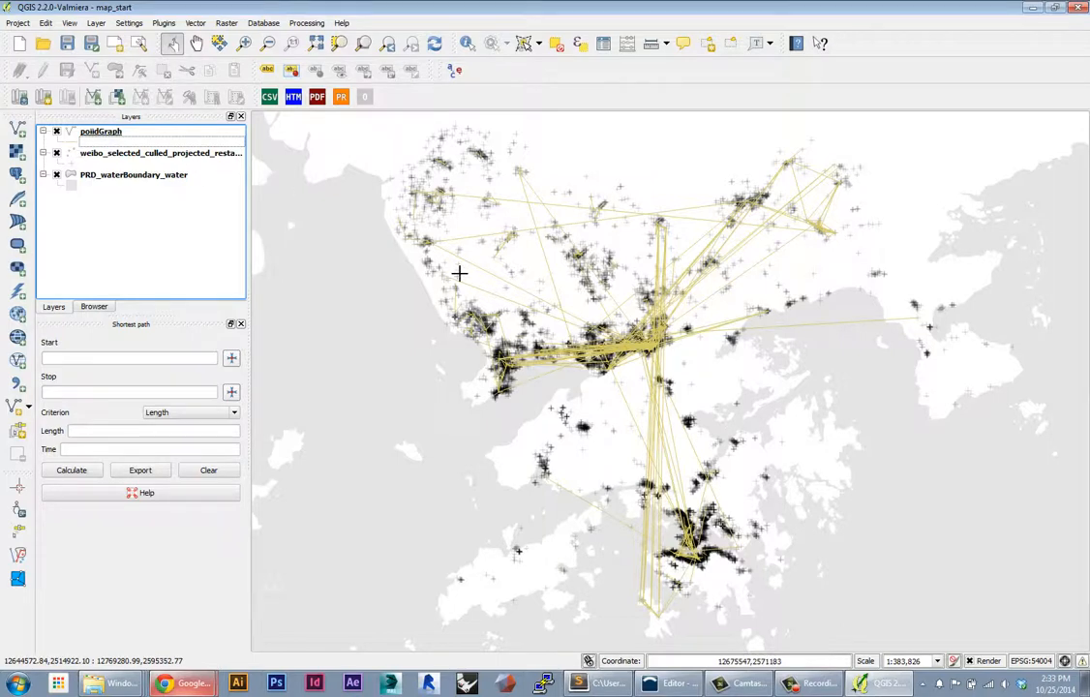
pyautogui.doubleClick(72, 142)
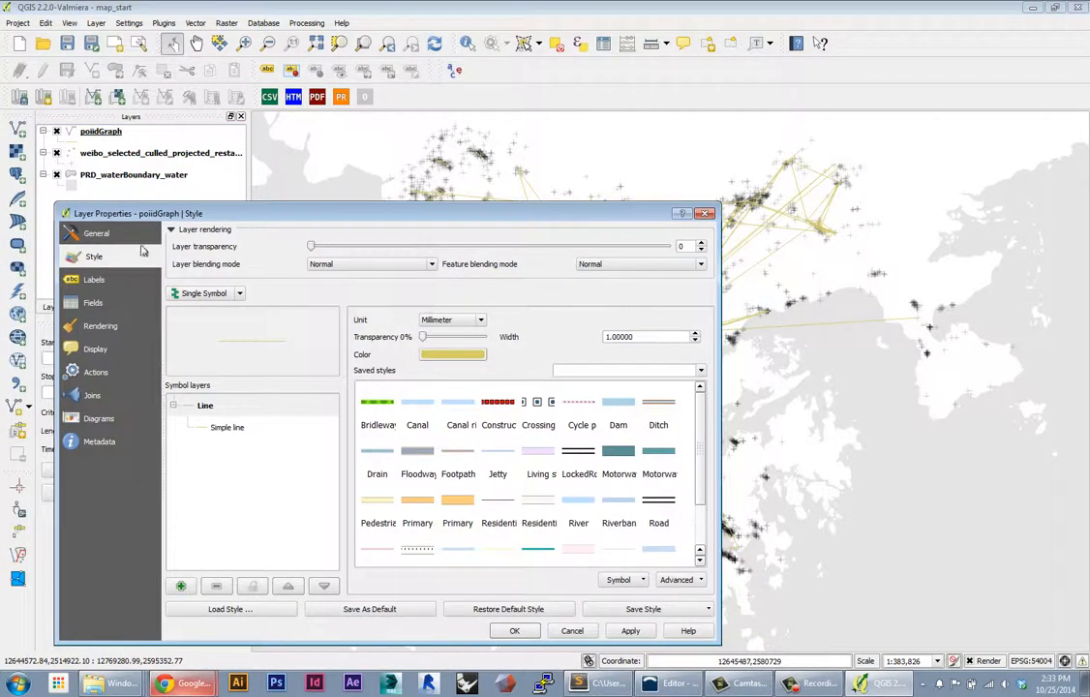
pyautogui.click(240, 295)
pyautogui.click(194, 291)
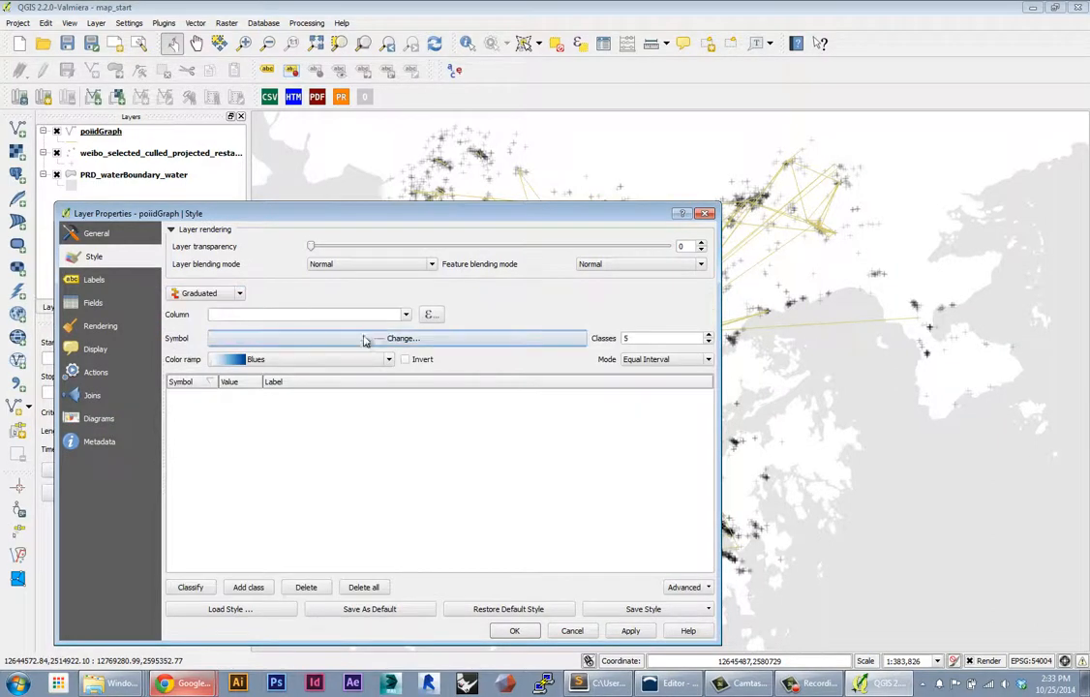
pyautogui.click(405, 315)
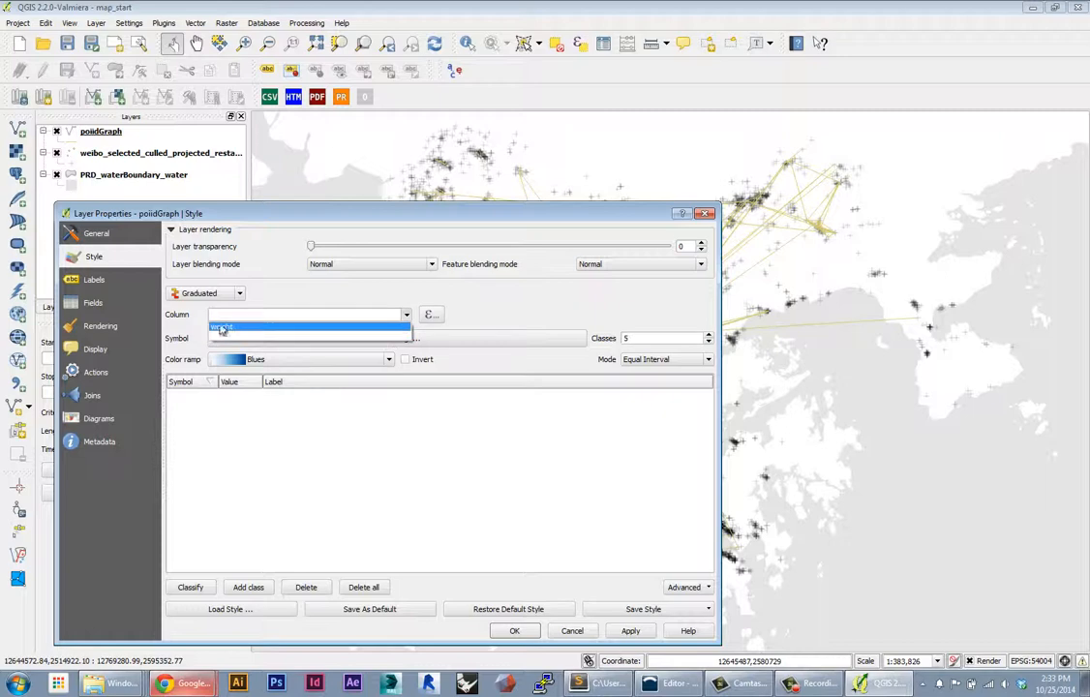
pyautogui.click(224, 332)
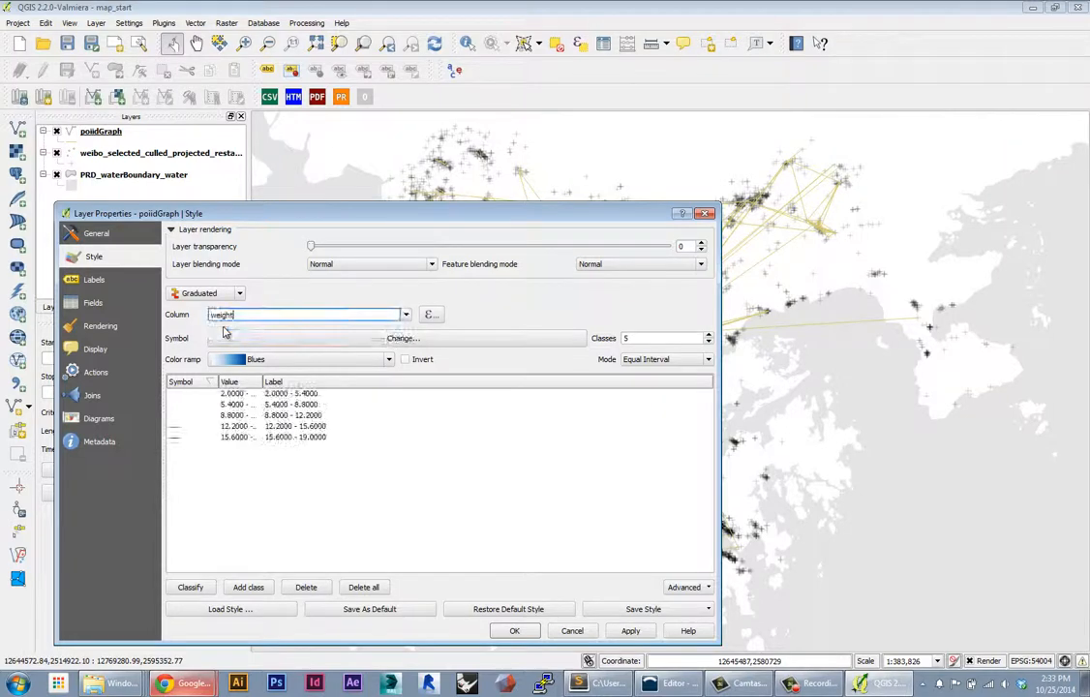
# Step: Classify the weights by Quantile (Equal Count) with an inverted RdYlGn color ramp, and apply the style
pyautogui.click(666, 359)
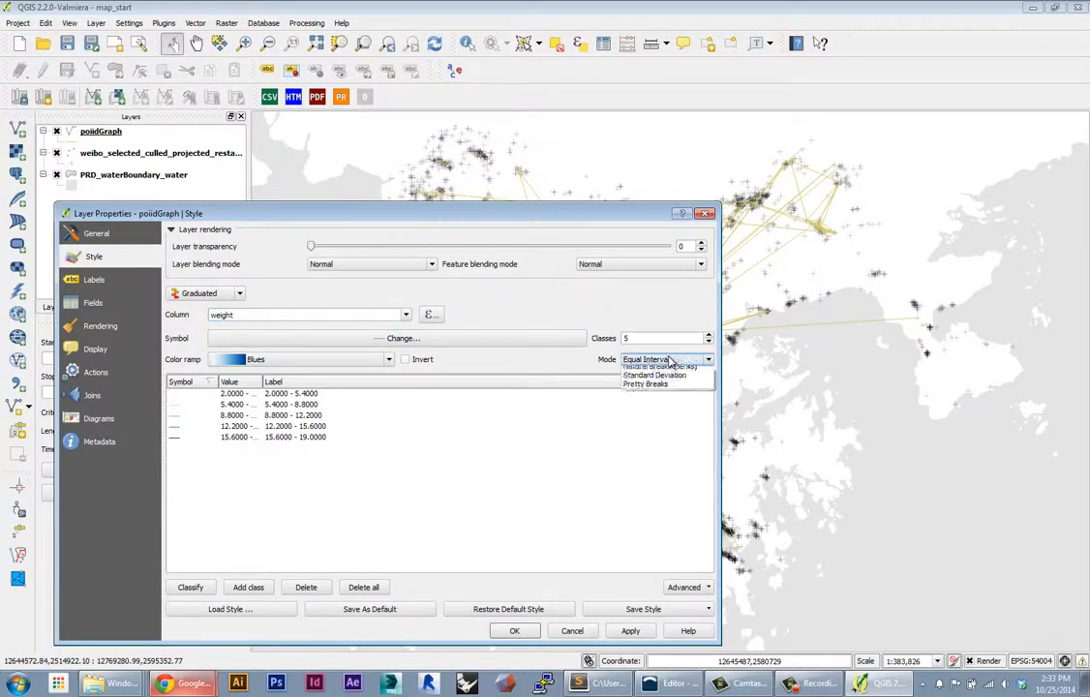
pyautogui.click(647, 380)
pyautogui.click(411, 364)
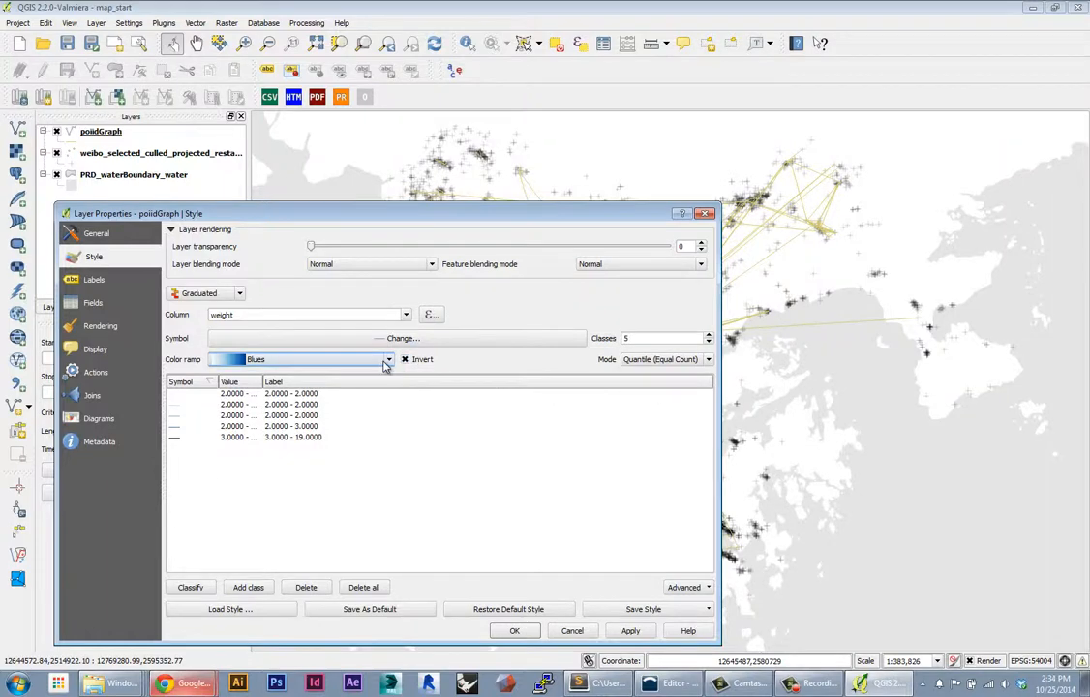
pyautogui.click(388, 359)
pyautogui.moveTo(388, 380); pyautogui.dragTo(388, 431)
pyautogui.click(362, 429)
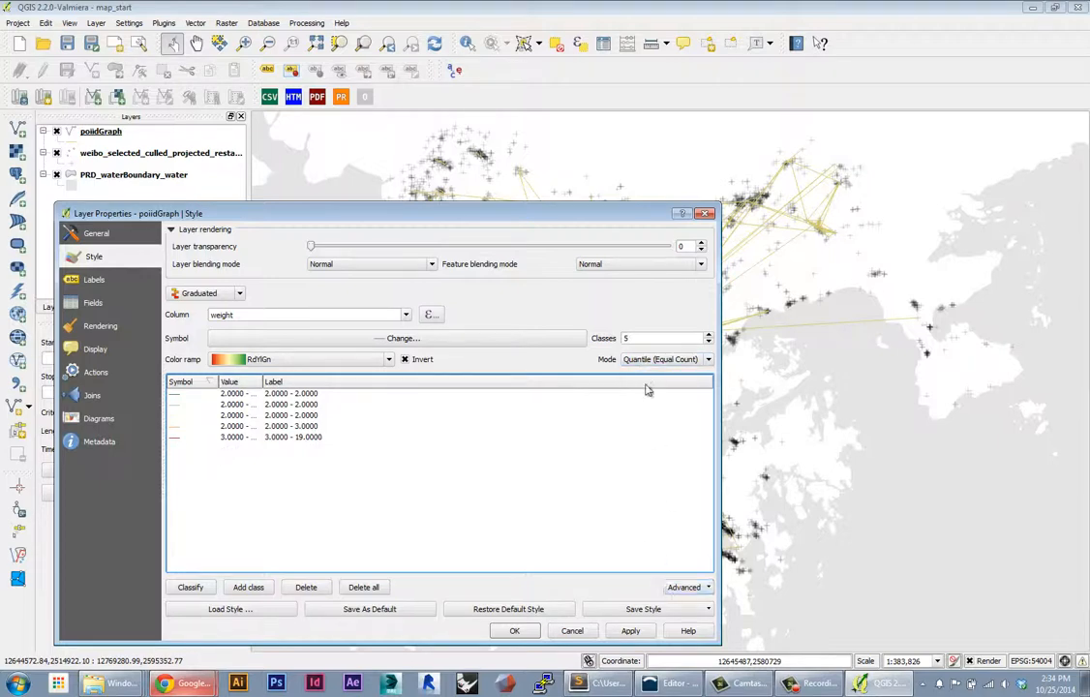
pyautogui.click(631, 630)
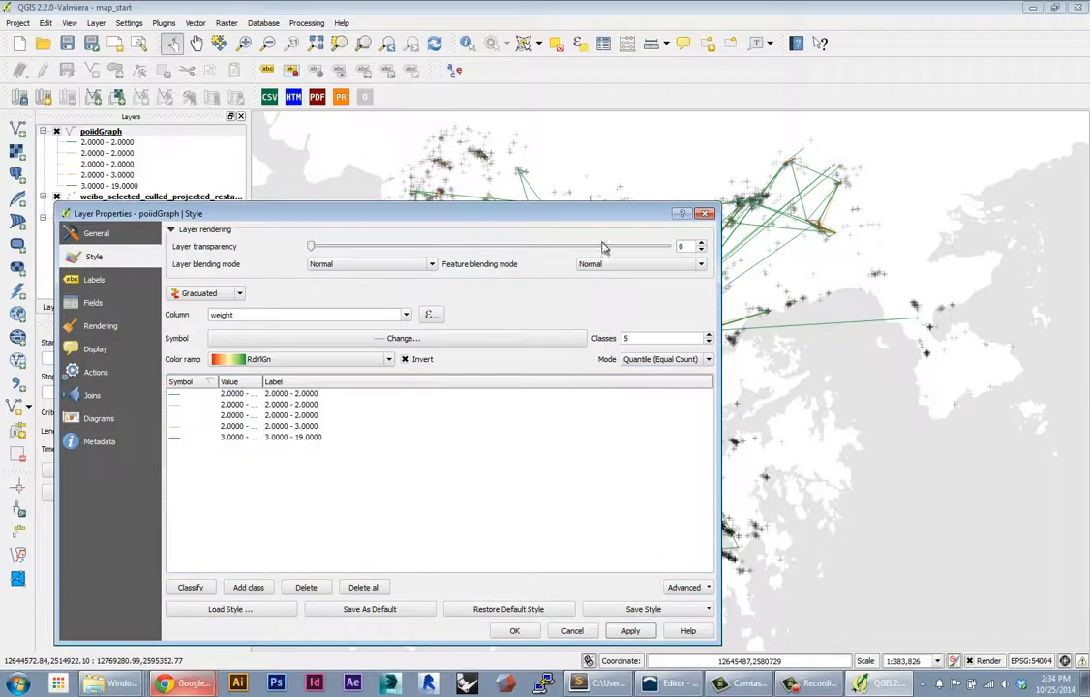
# Step: Set the first weight class's line symbol to 93% transparency and apply the style
pyautogui.moveTo(530, 214); pyautogui.dragTo(598, 212)
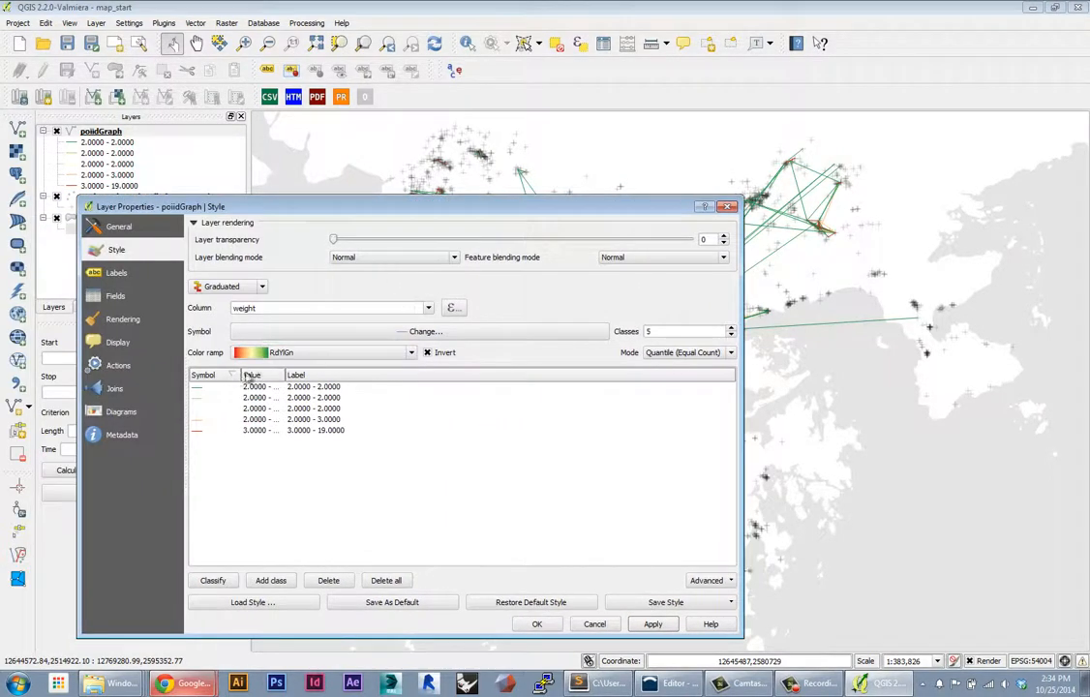
pyautogui.doubleClick(196, 394)
pyautogui.moveTo(427, 333); pyautogui.dragTo(484, 335)
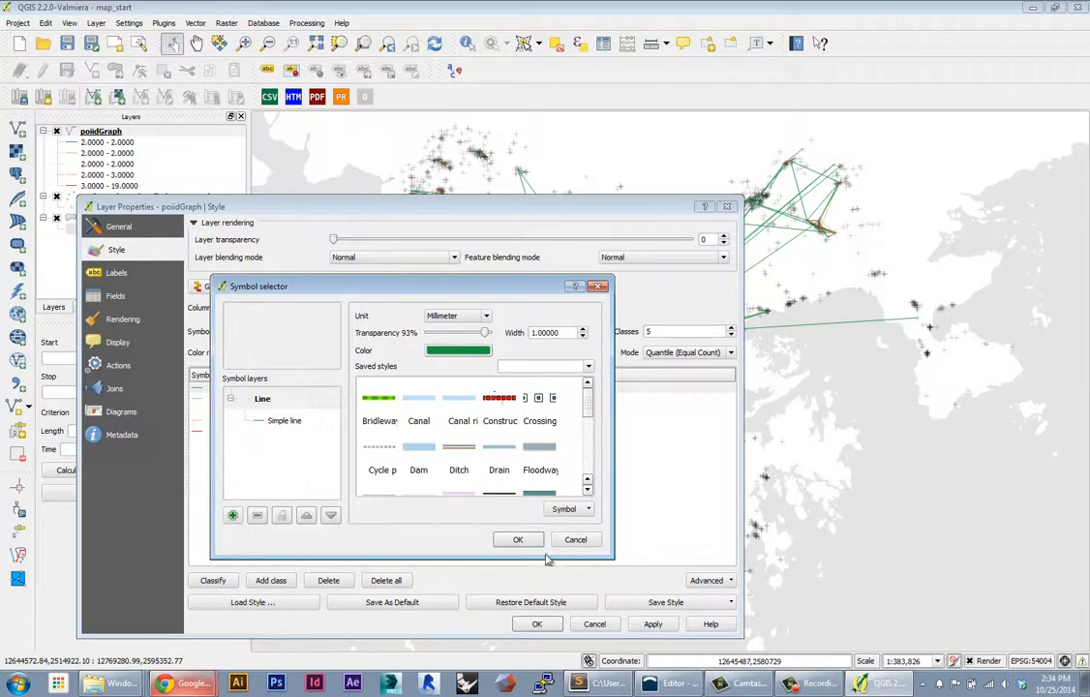
pyautogui.click(518, 539)
pyautogui.click(653, 624)
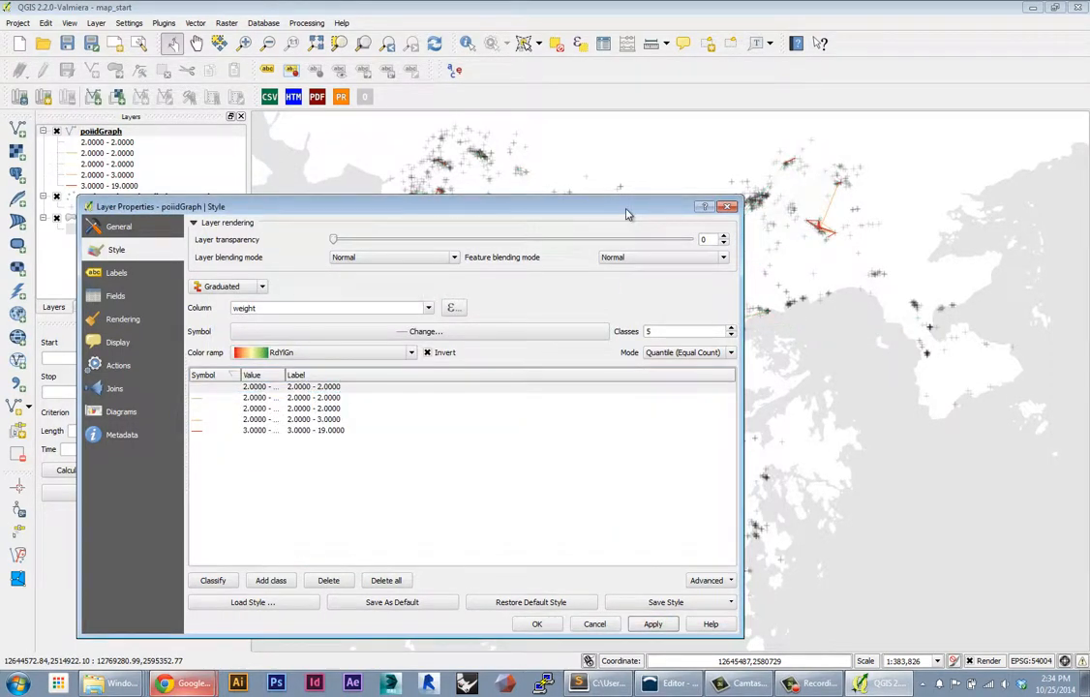
# Step: Reduce the first weight class's line transparency to 86% and apply the style
pyautogui.moveTo(626, 213)
pyautogui.mouseDown()
pyautogui.moveTo(211, 214)
pyautogui.moveTo(616, 201)
pyautogui.mouseUp()
pyautogui.click(190, 377)
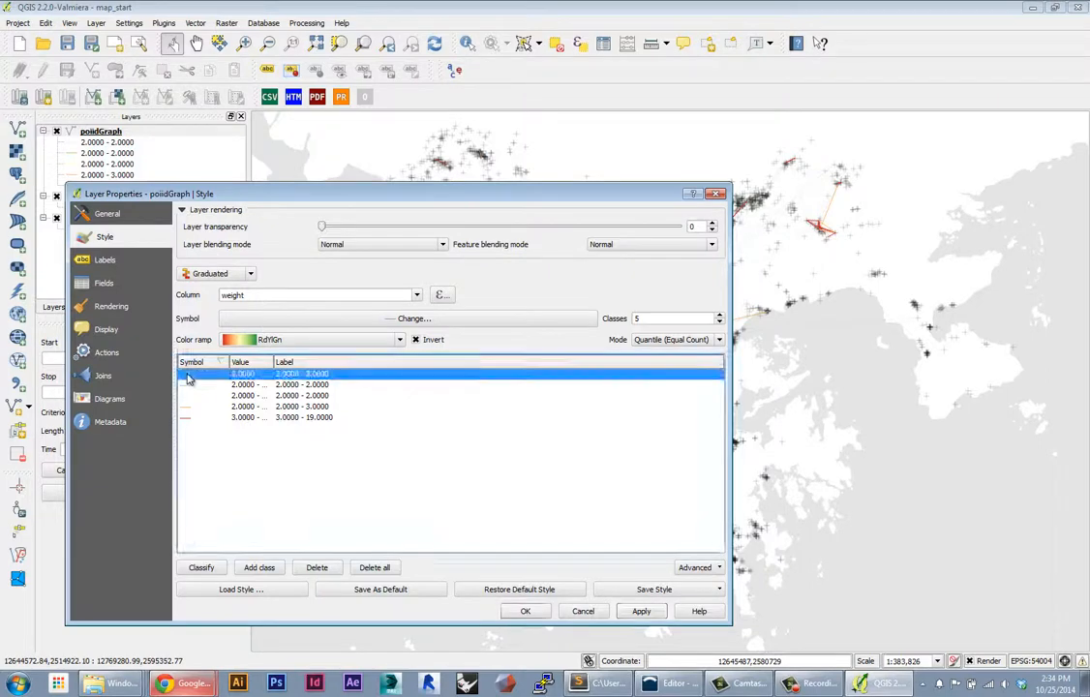
pyautogui.doubleClick(184, 375)
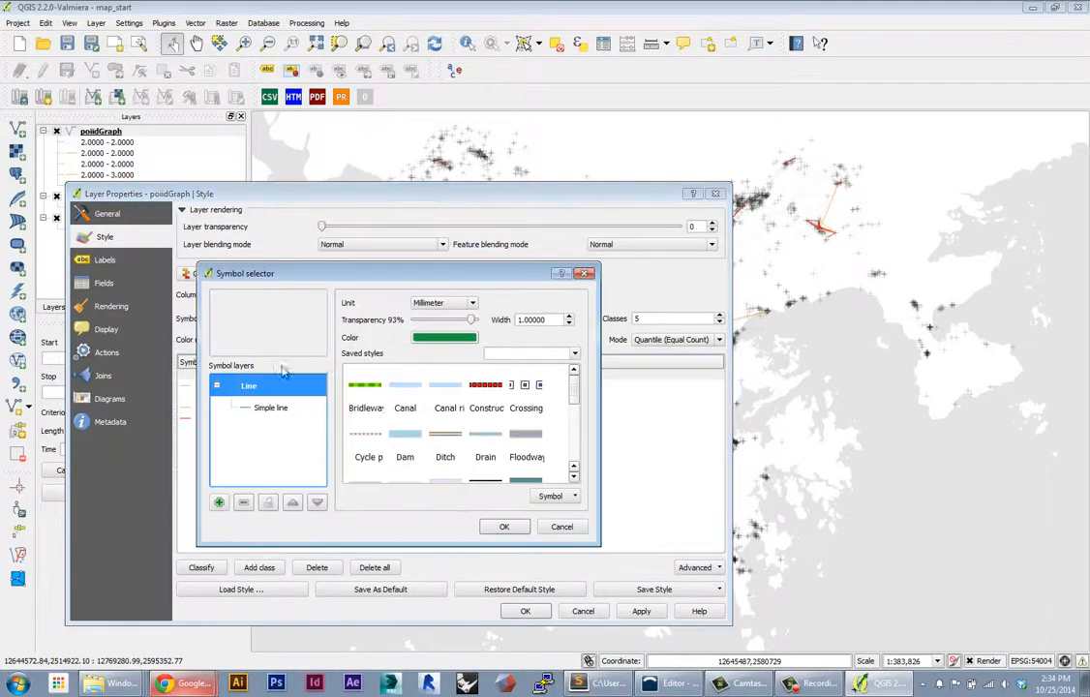
pyautogui.moveTo(475, 326); pyautogui.dragTo(459, 326)
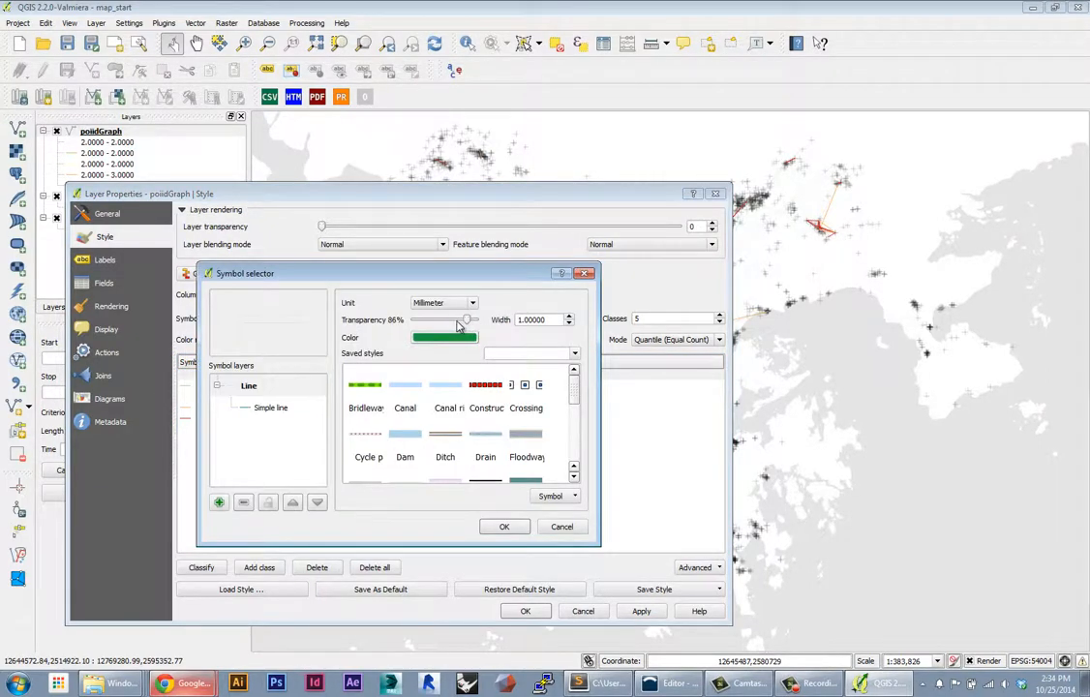
pyautogui.click(502, 525)
pyautogui.click(642, 611)
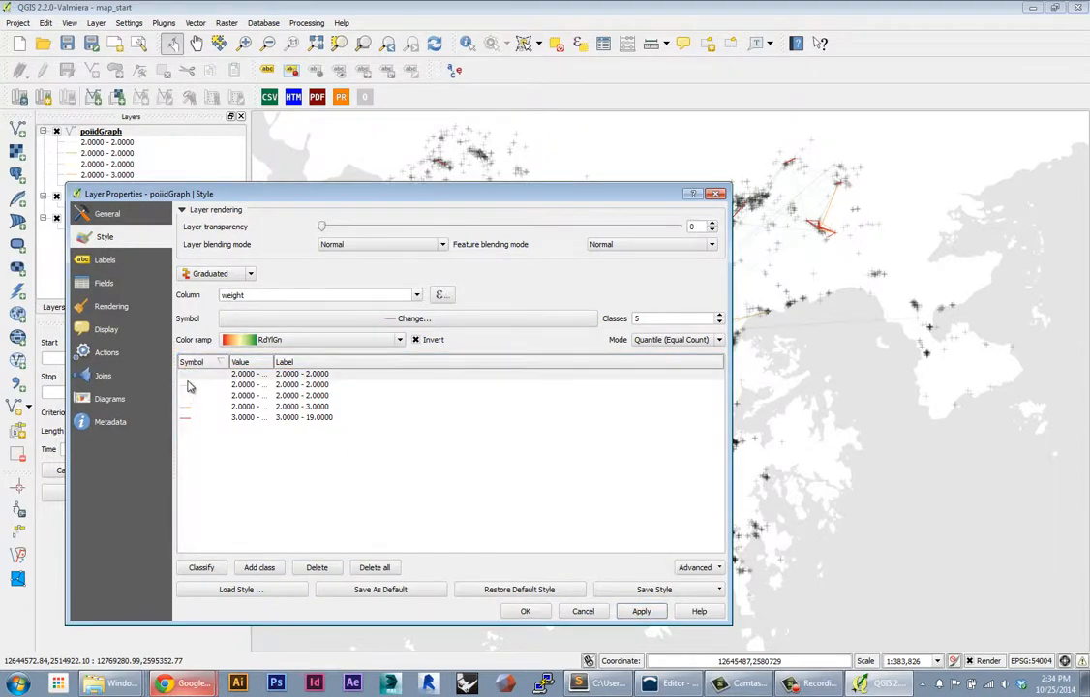
# Step: Set the second weight class's line symbol to 56% transparency
pyautogui.doubleClick(189, 385)
pyautogui.moveTo(414, 321); pyautogui.dragTo(450, 322)
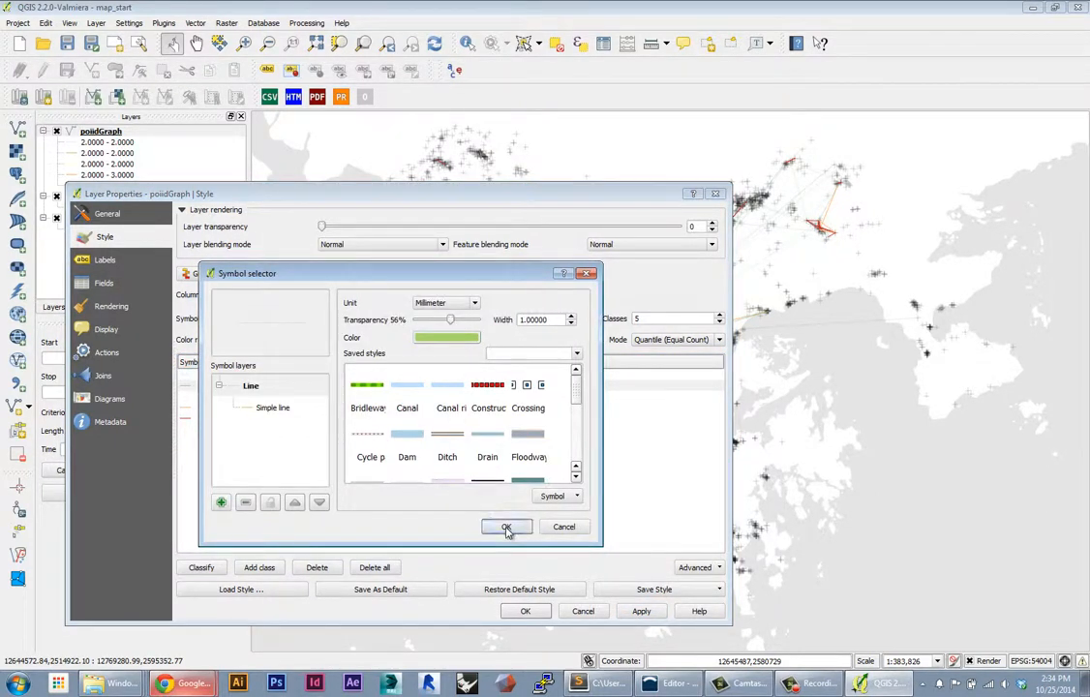
pyautogui.click(507, 528)
# Step: Set the line width of the 3.0000 - 19.0000 weight class to 1.6 mm
pyautogui.click(189, 417)
pyautogui.doubleClick(189, 417)
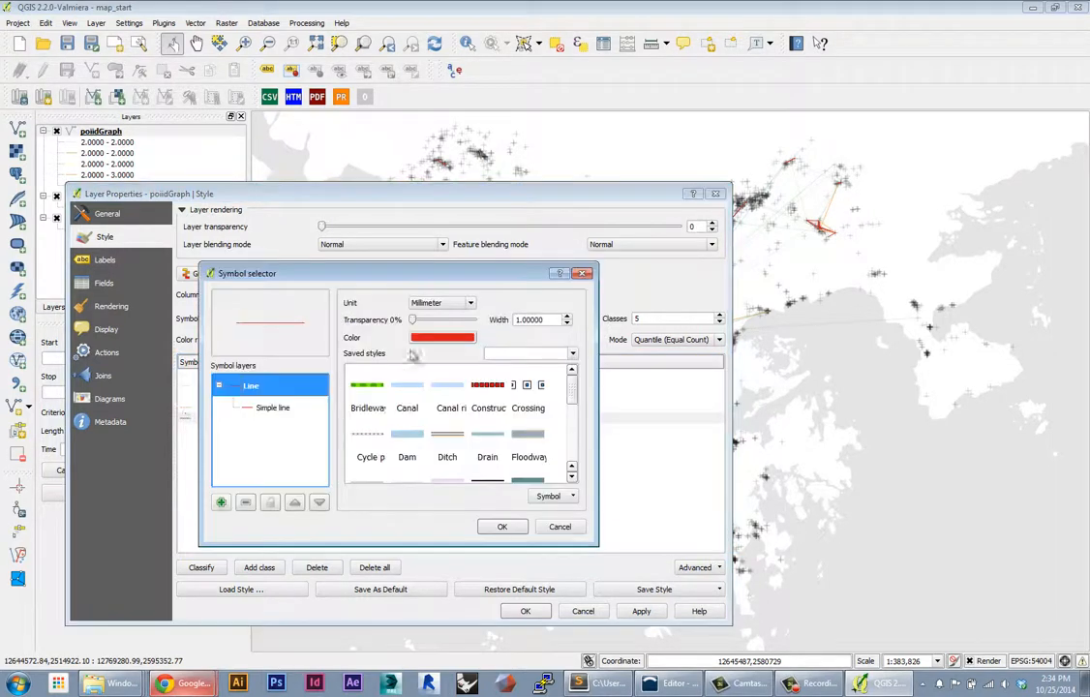
pyautogui.click(508, 526)
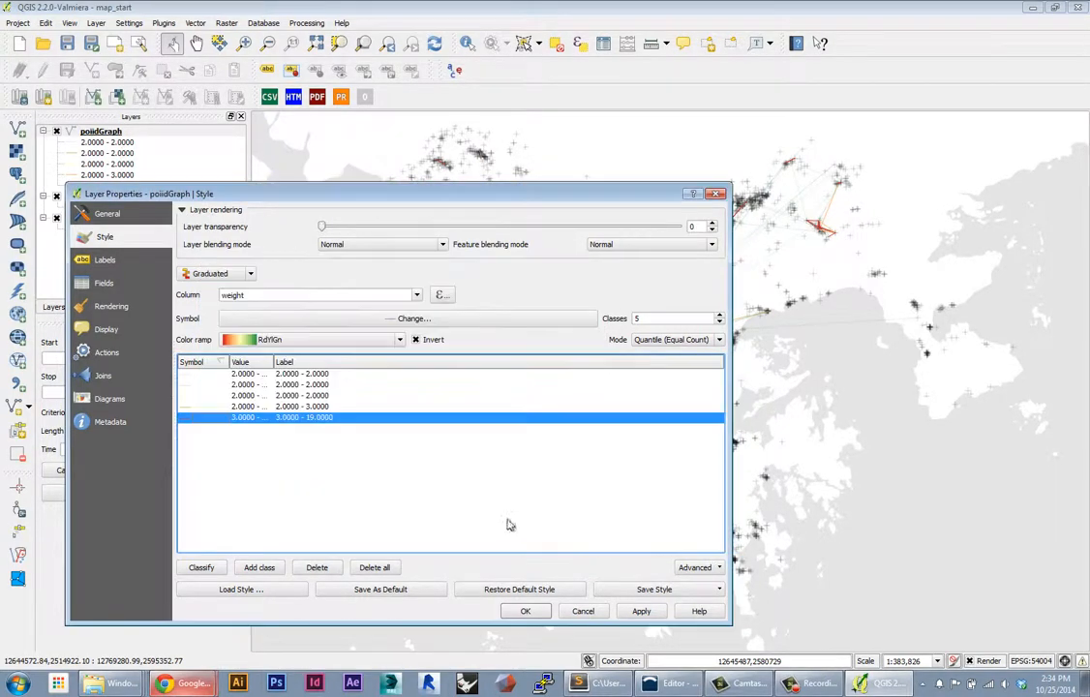
pyautogui.doubleClick(190, 417)
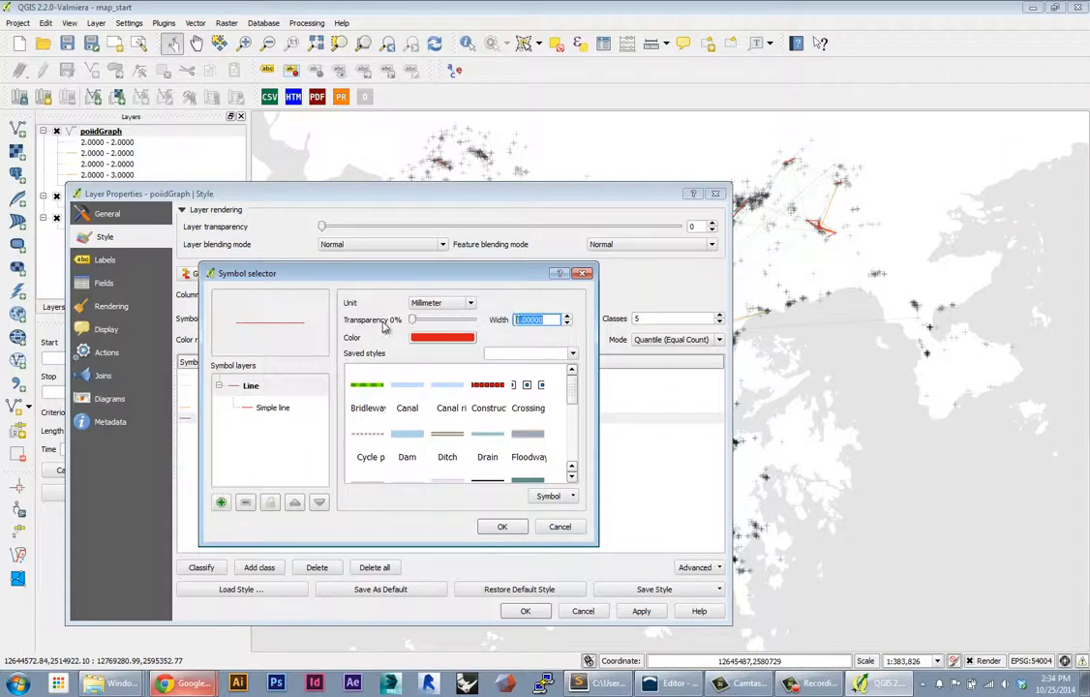
pyautogui.write('1.')
pyautogui.write('6')
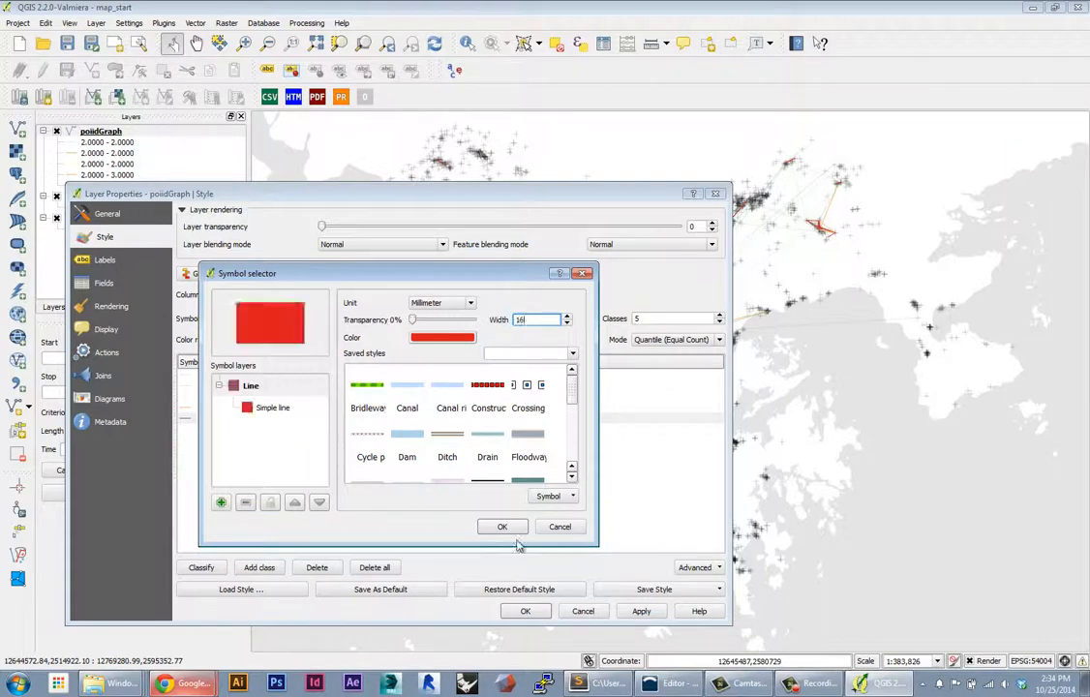
pyautogui.press('BackSpace')
pyautogui.write('.6')
pyautogui.click(502, 529)
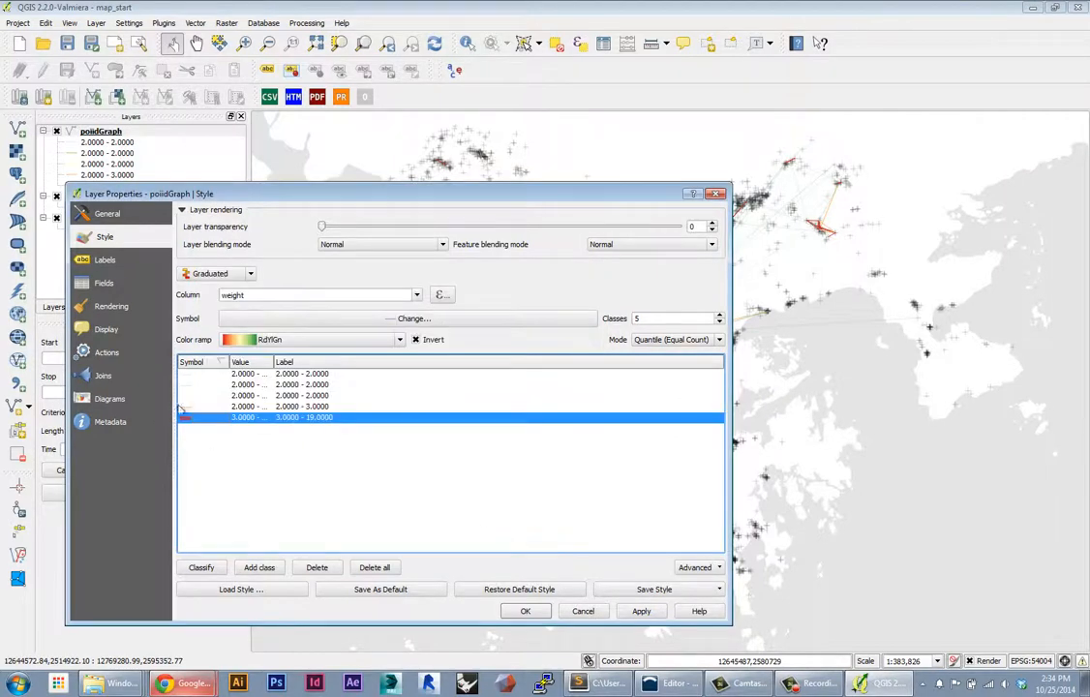
# Step: Set the line width of the 2.0000 - 3.0000 weight class to 1.2 mm and apply the style
pyautogui.click(187, 407)
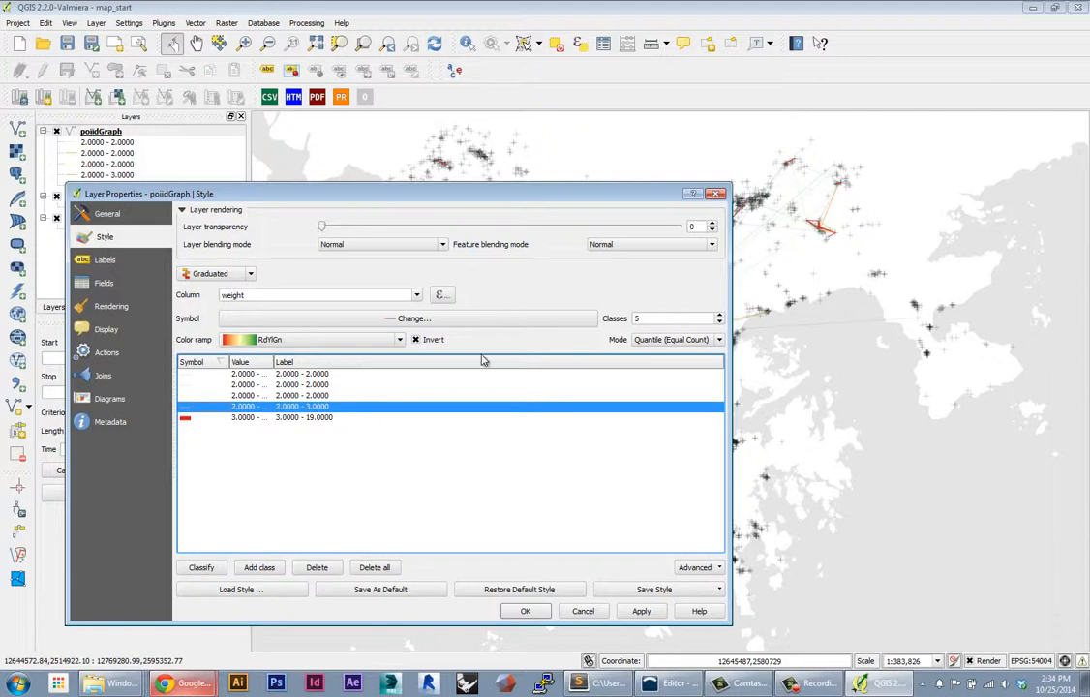
pyautogui.doubleClick(187, 408)
pyautogui.doubleClick(542, 319)
pyautogui.write('1.2')
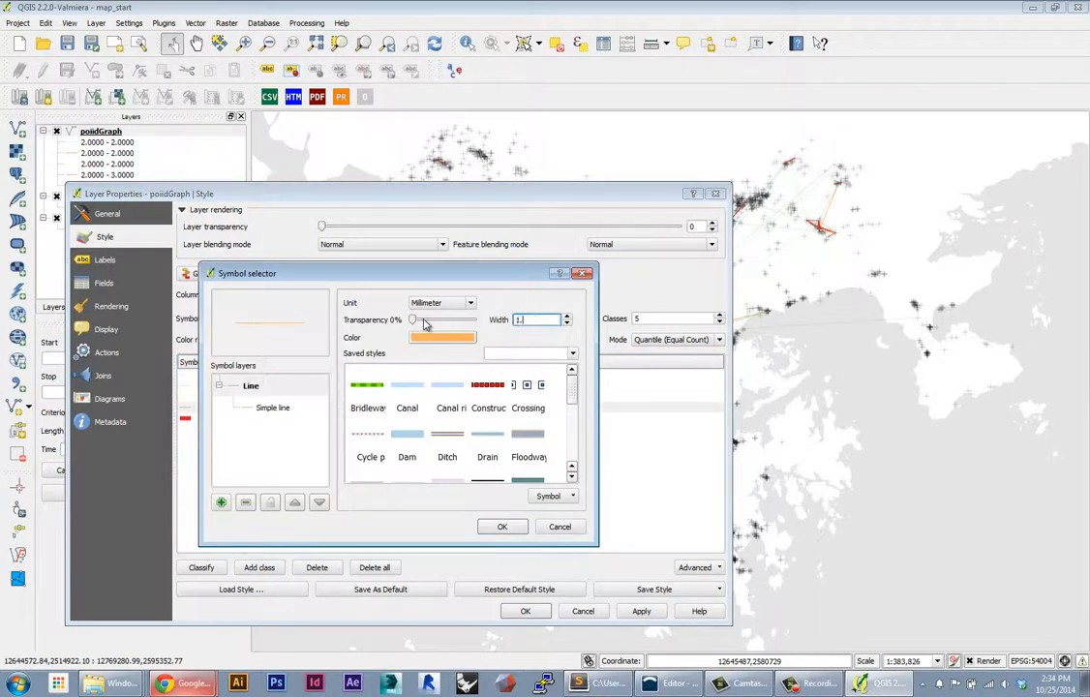
pyautogui.click(501, 527)
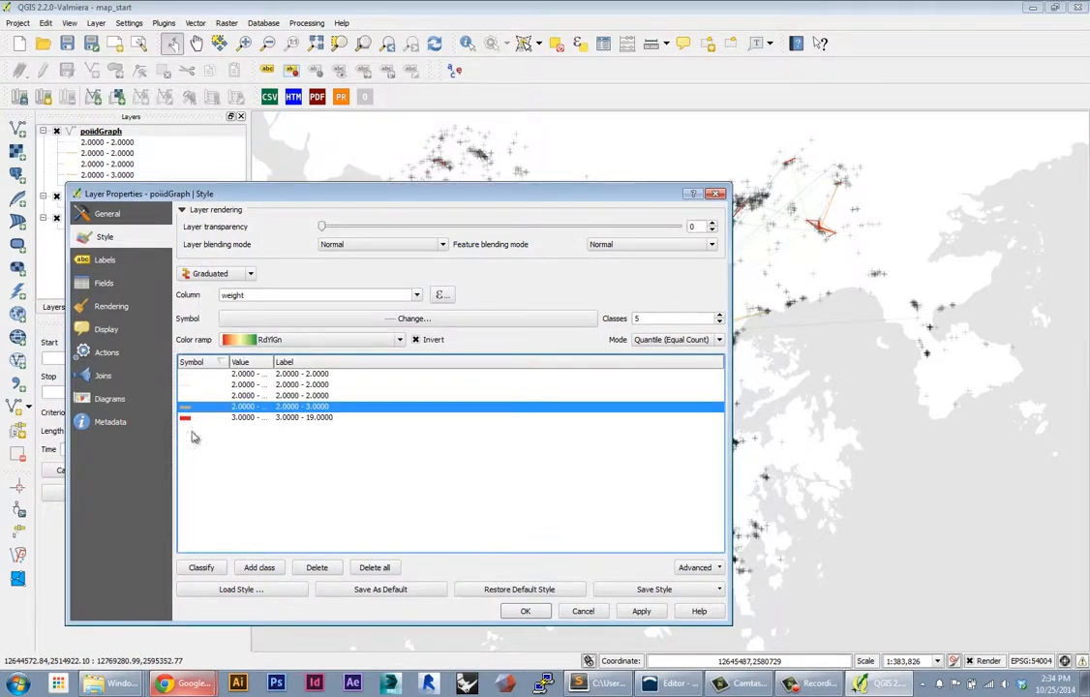
pyautogui.click(637, 612)
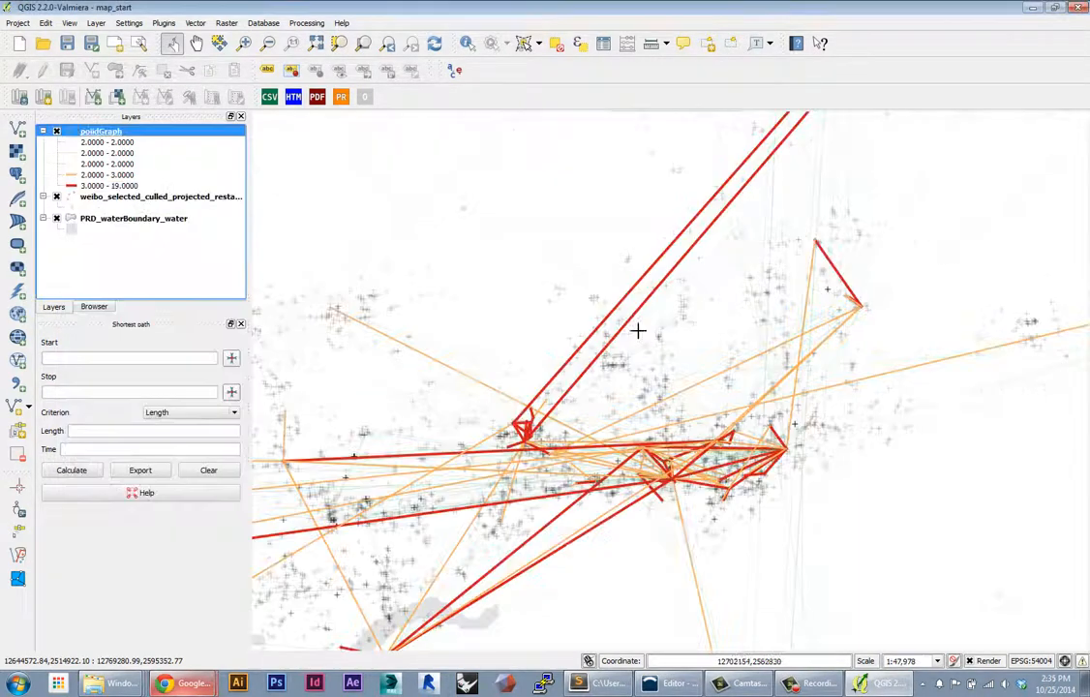
# Step: Hide the weibo_selected_culled_projected_restaurants point layer on the map
pyautogui.scroll(1, 827, 464)
pyautogui.scroll(1, 827, 463)
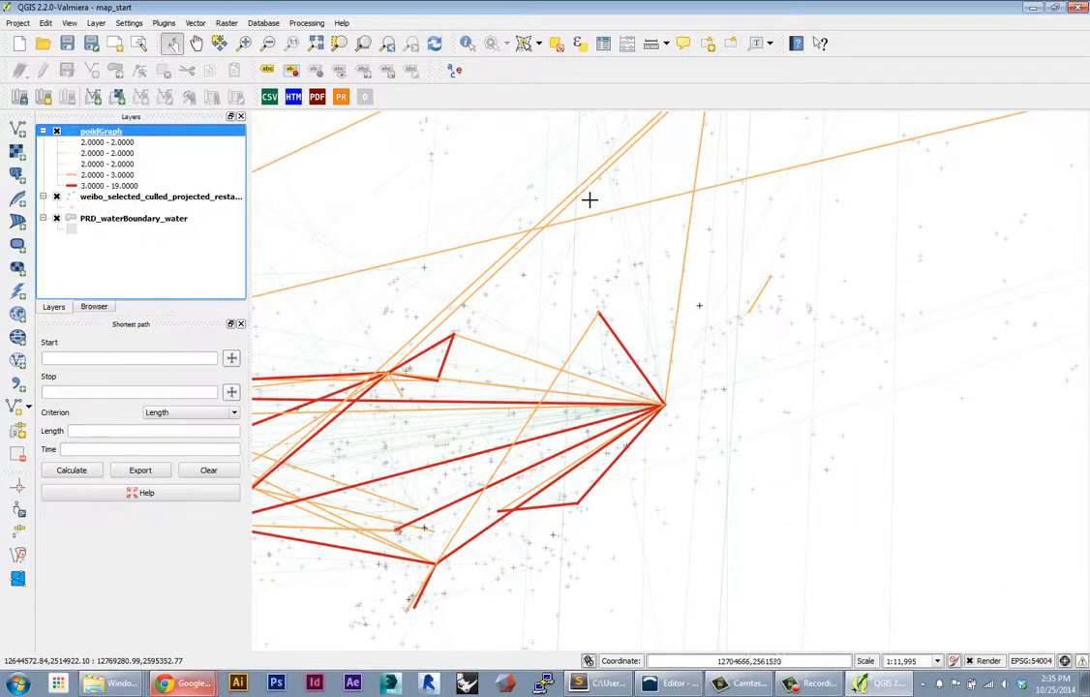
pyautogui.click(57, 197)
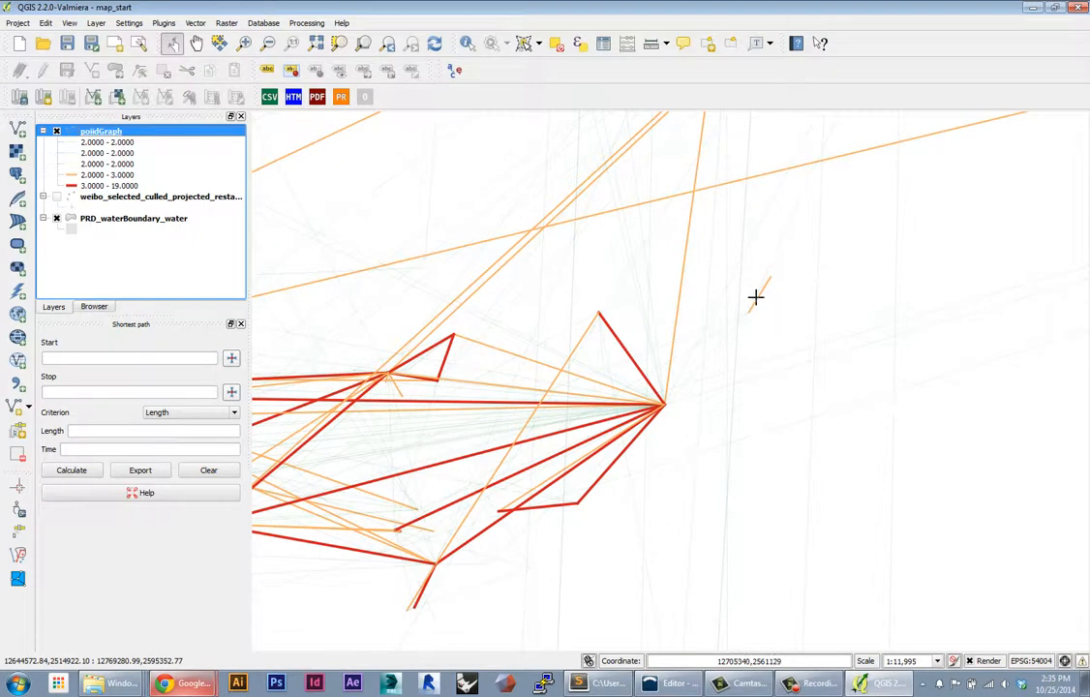
# Step: Examine the weighted poiidGraph connections around the main clusters, at both close and wide scales
pyautogui.scroll(-3, 757, 297)
pyautogui.scroll(1, 544, 397)
pyautogui.scroll(1, 542, 392)
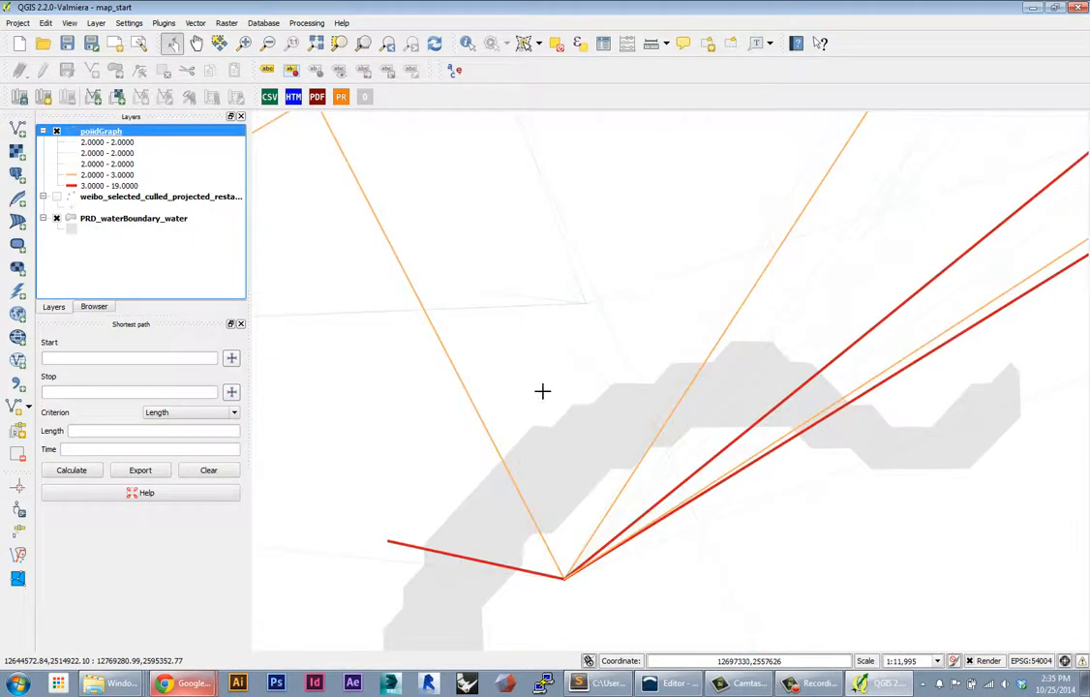
pyautogui.scroll(-1, 539, 389)
pyautogui.scroll(1, 731, 179)
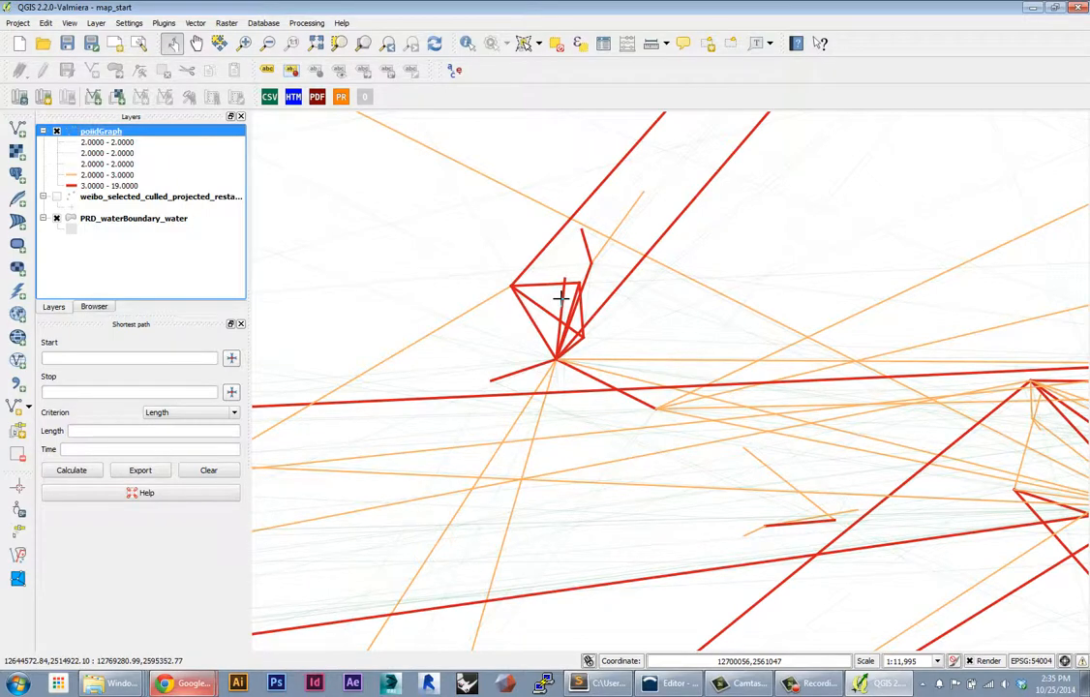
pyautogui.click(561, 297)
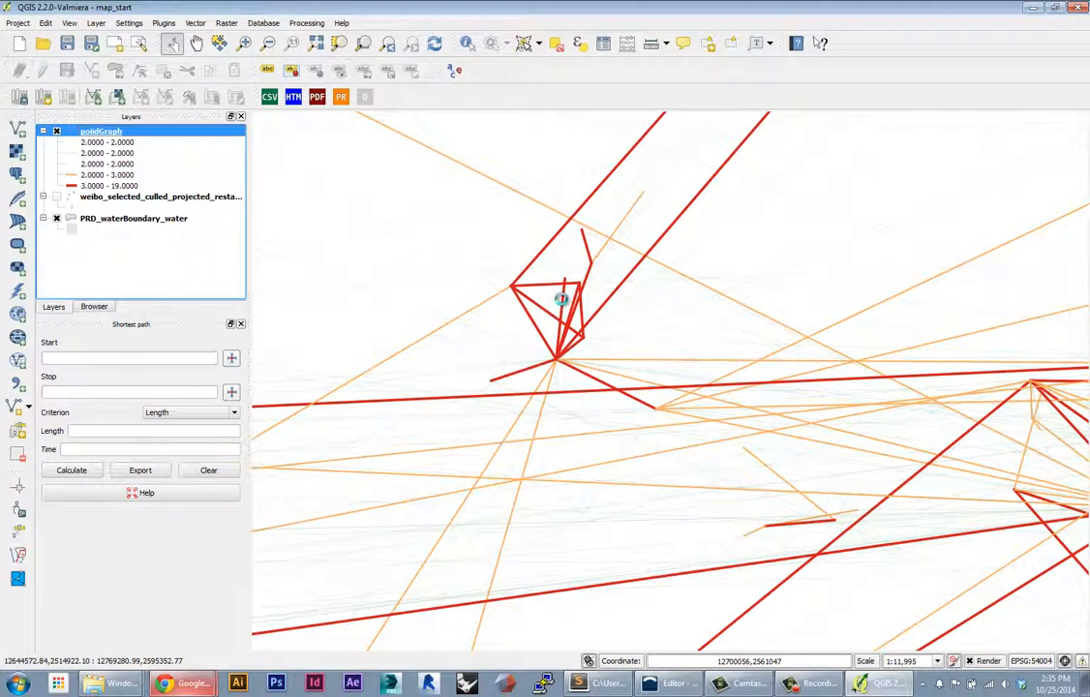
pyautogui.click(57, 197)
pyautogui.click(56, 196)
pyautogui.scroll(1, 545, 296)
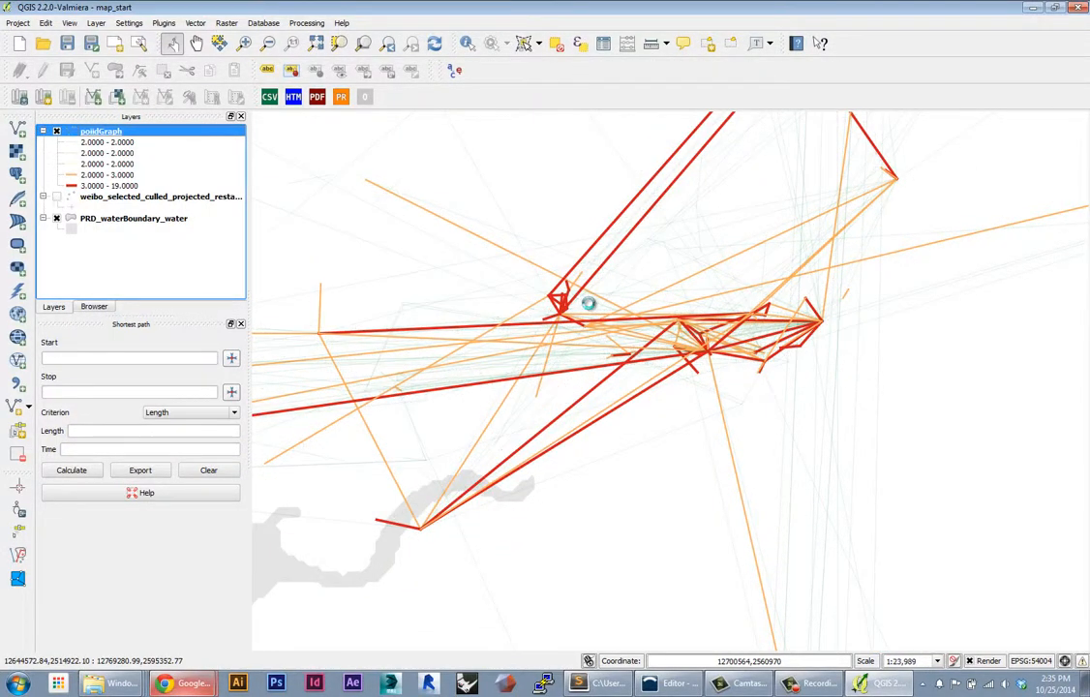
pyautogui.scroll(1, 557, 299)
pyautogui.scroll(-4, 500, 225)
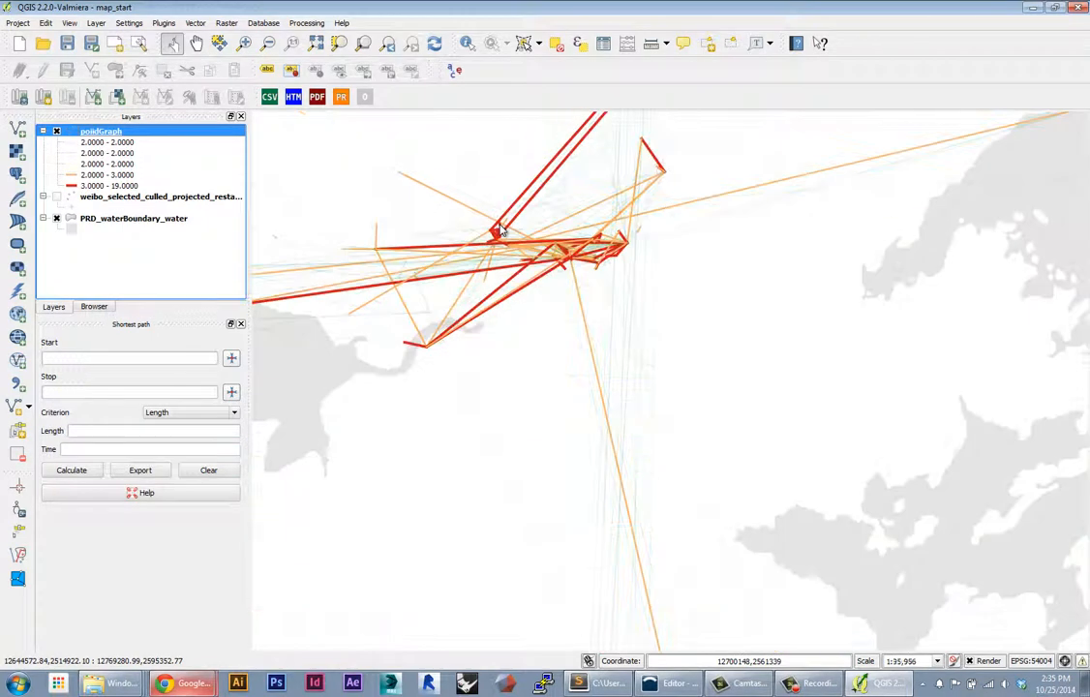
pyautogui.scroll(1, 455, 174)
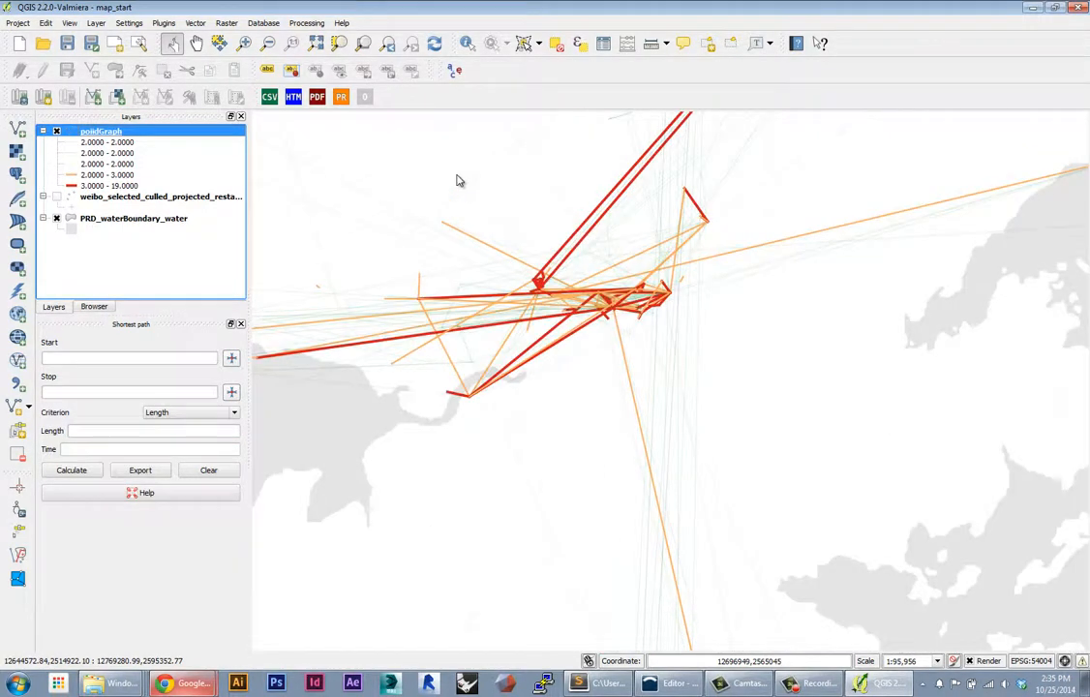
pyautogui.scroll(-1, 457, 177)
pyautogui.scroll(2, 457, 179)
pyautogui.scroll(-2, 455, 177)
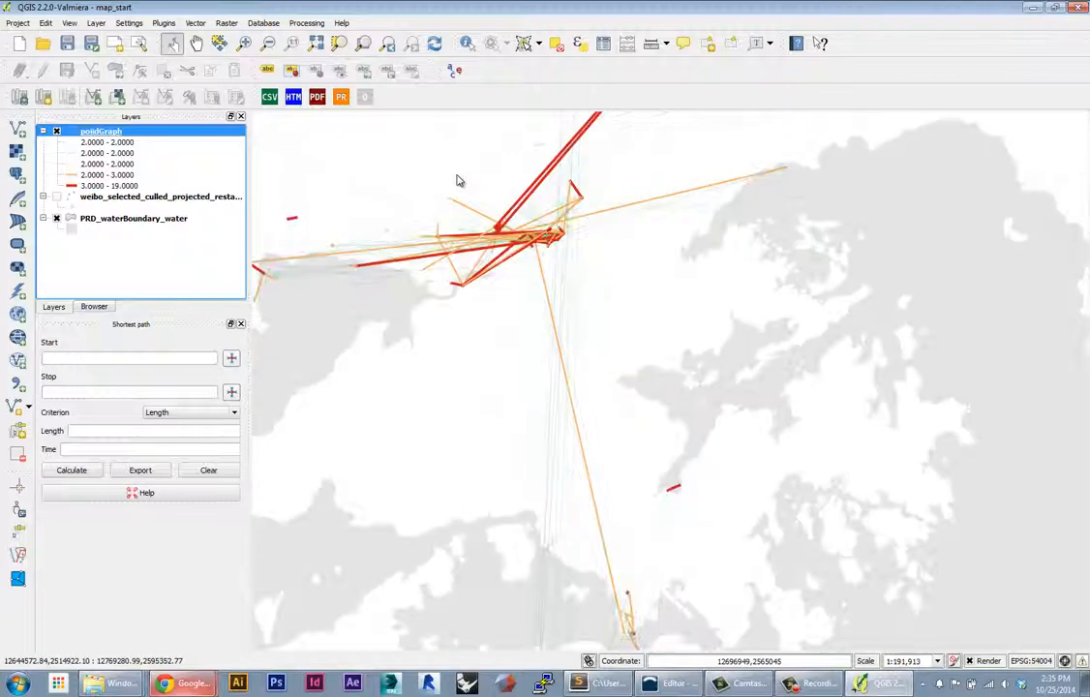
pyautogui.scroll(2, 453, 174)
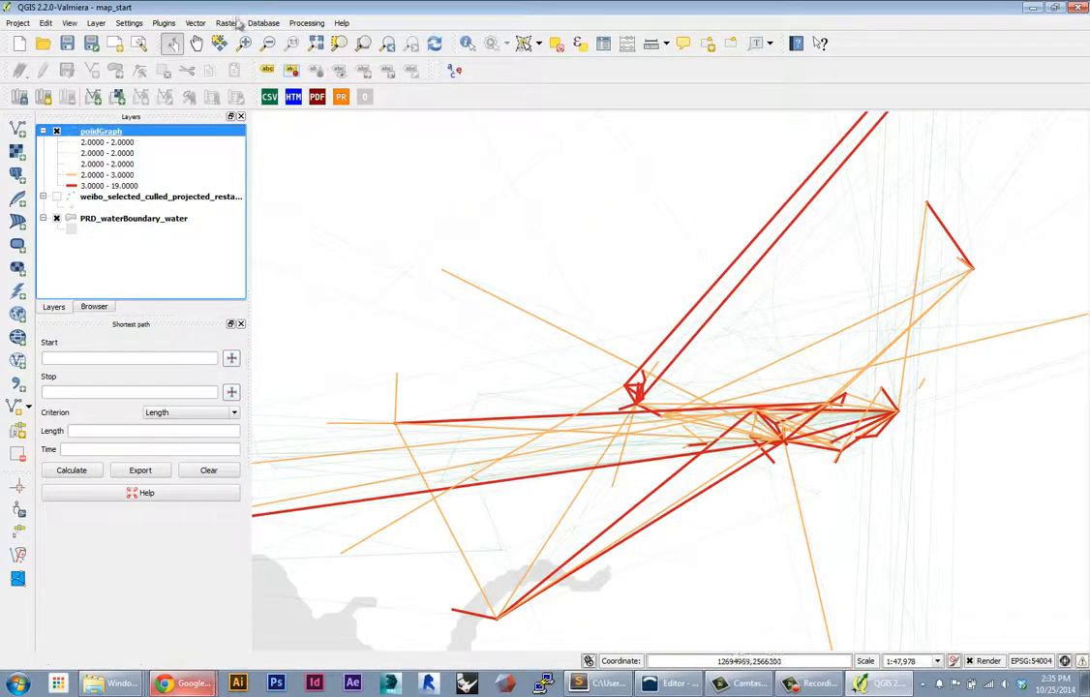
# Step: Start the Extract nodes tool and choose poiidGraph as the input layer
pyautogui.click(196, 24)
pyautogui.moveTo(228, 174)
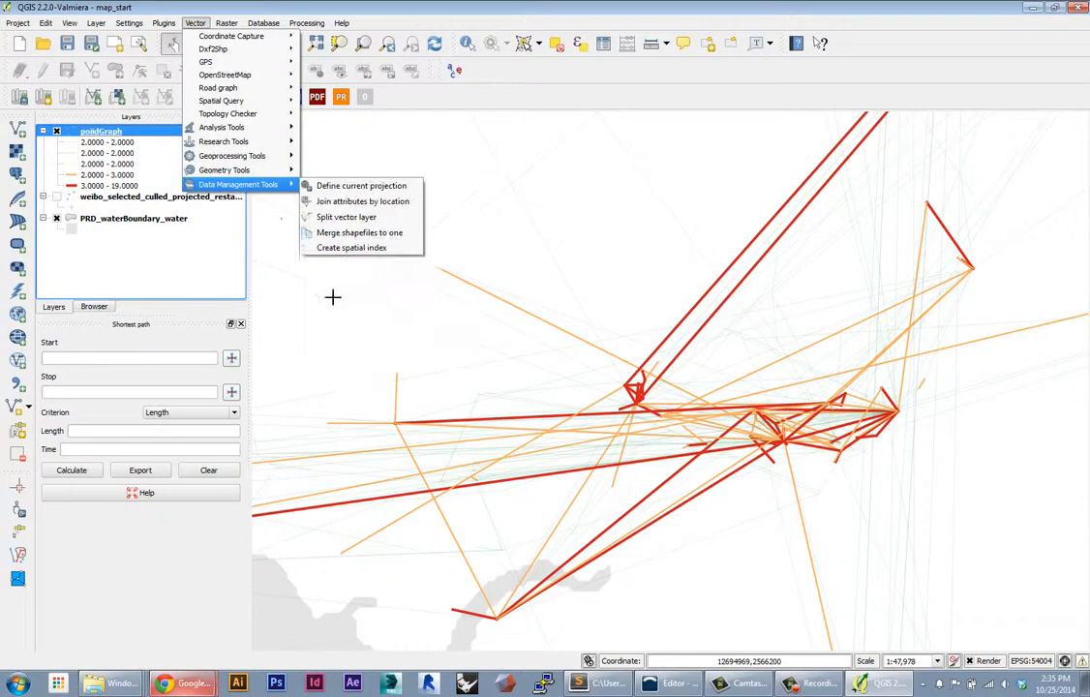
pyautogui.click(332, 344)
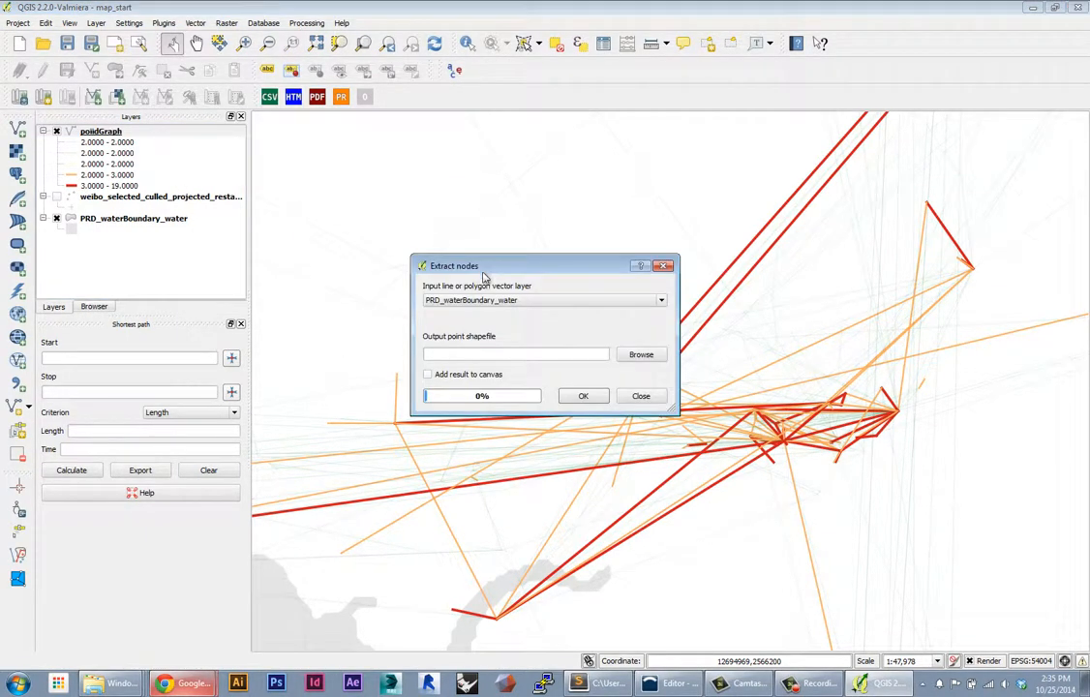
pyautogui.click(475, 300)
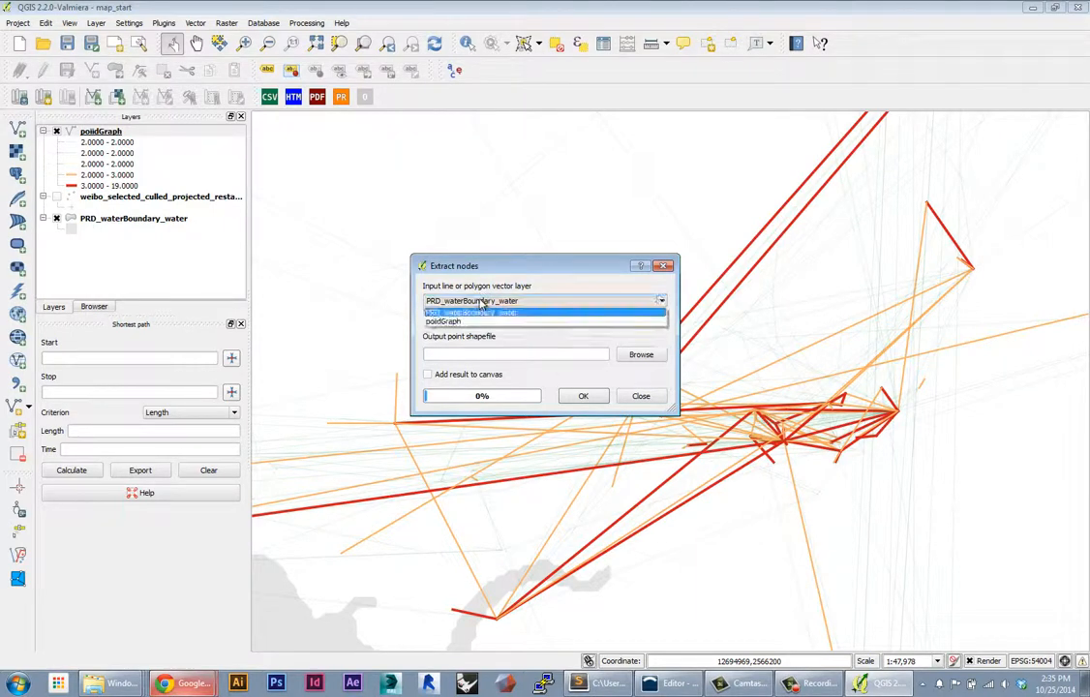
pyautogui.click(457, 322)
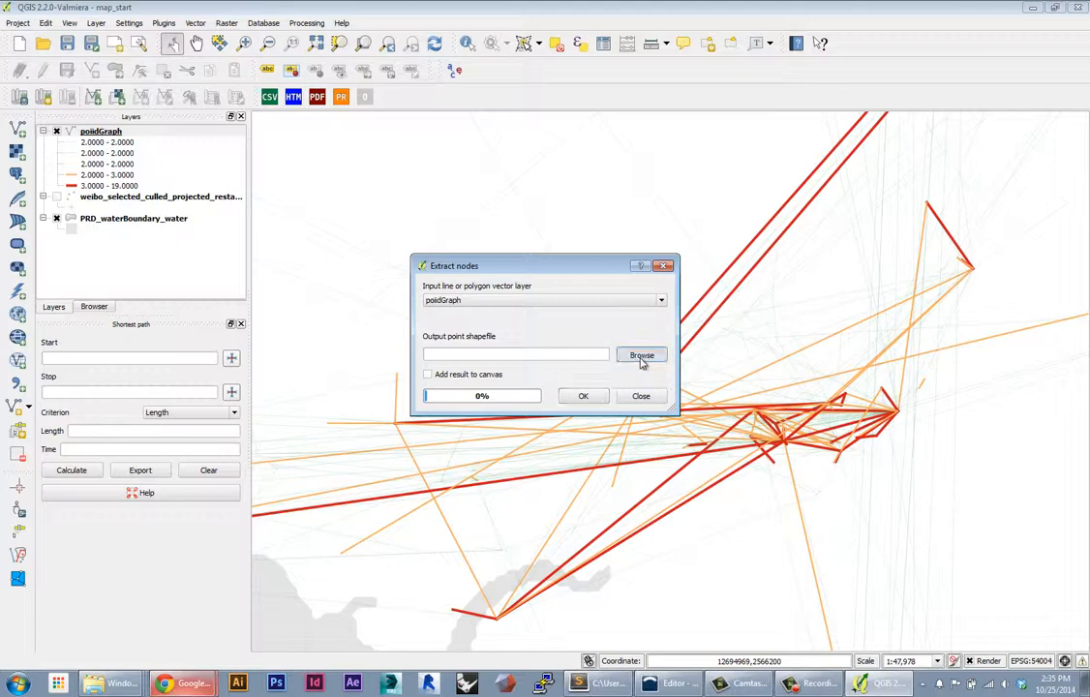
# Step: Set the output point shapefile to nodes.shp in the map folder and have the result added to the canvas
pyautogui.click(642, 359)
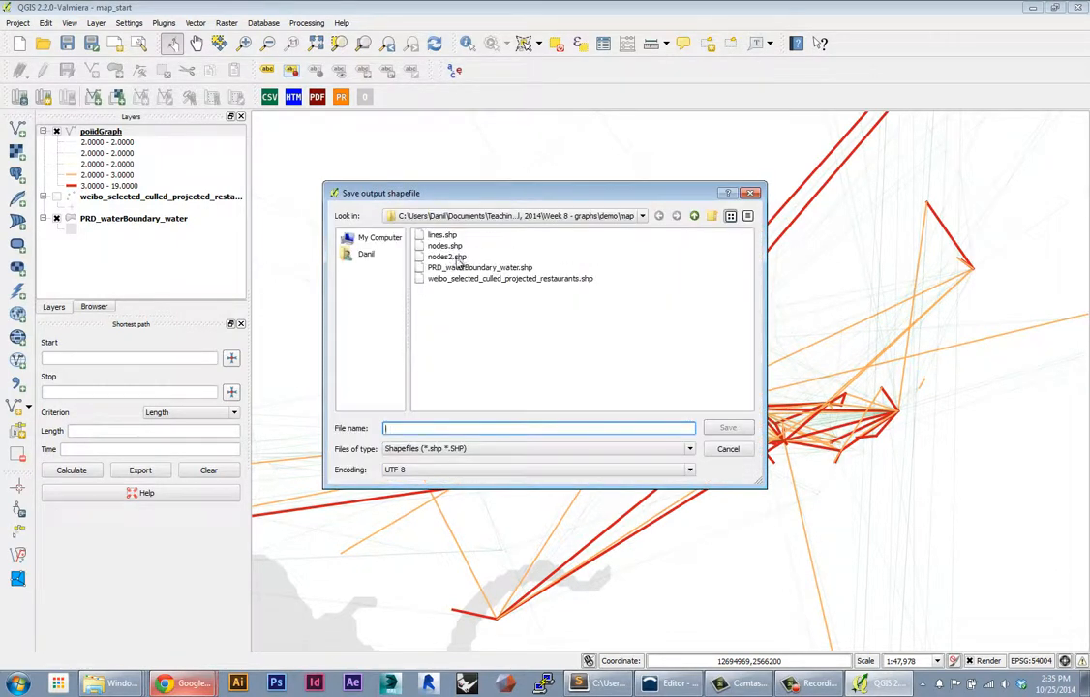
pyautogui.click(445, 246)
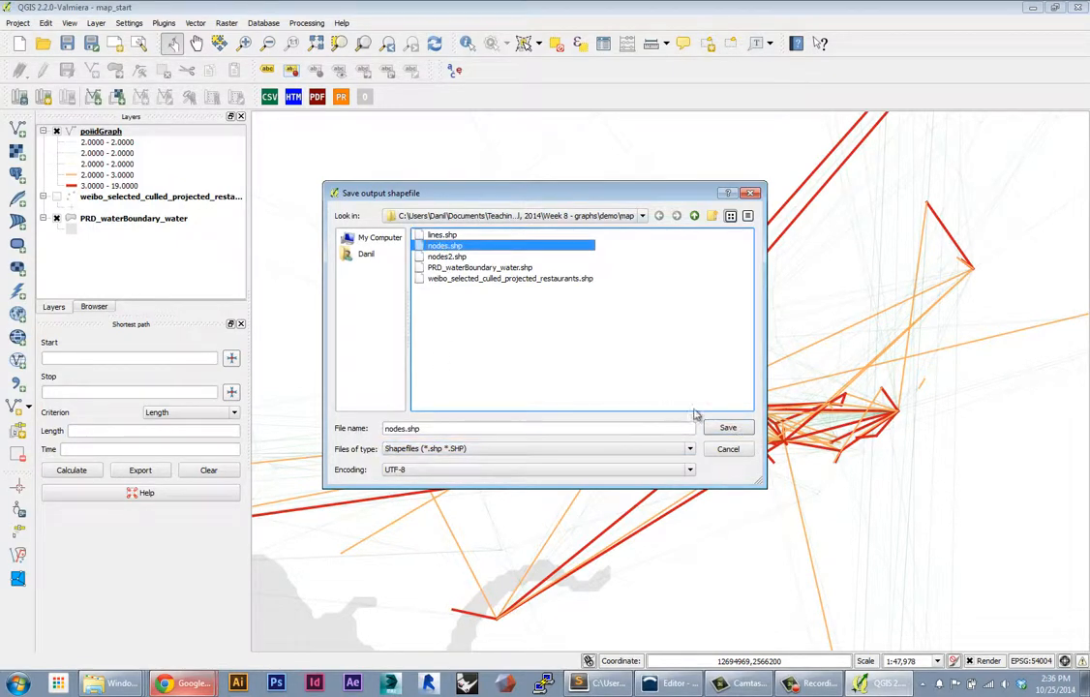
pyautogui.click(727, 427)
pyautogui.click(518, 359)
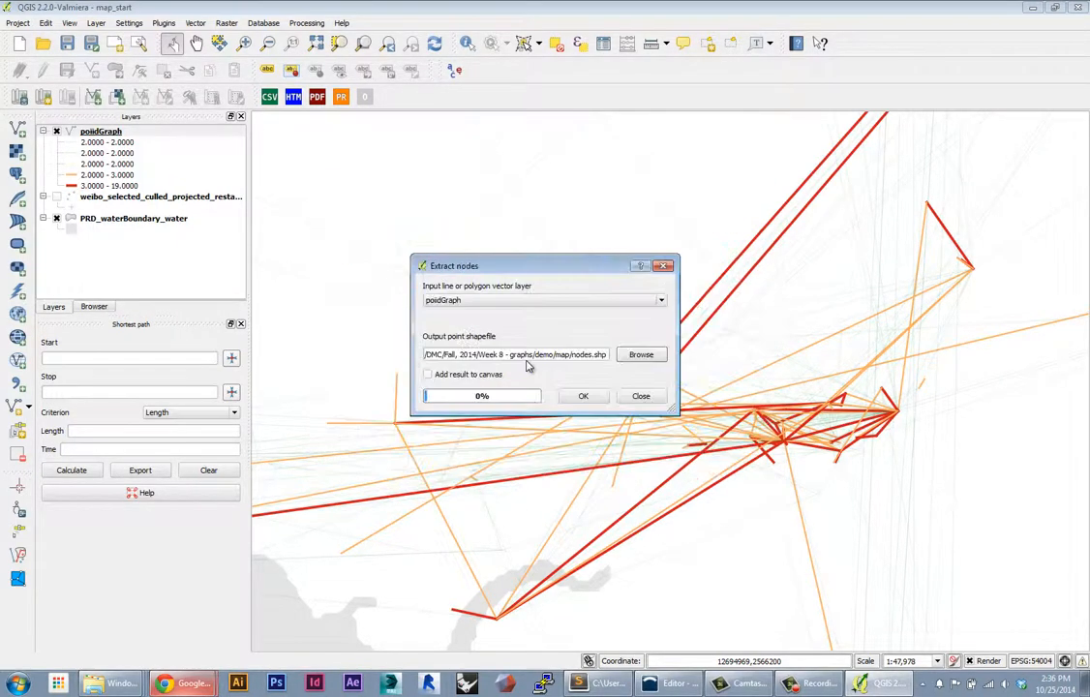
pyautogui.click(428, 375)
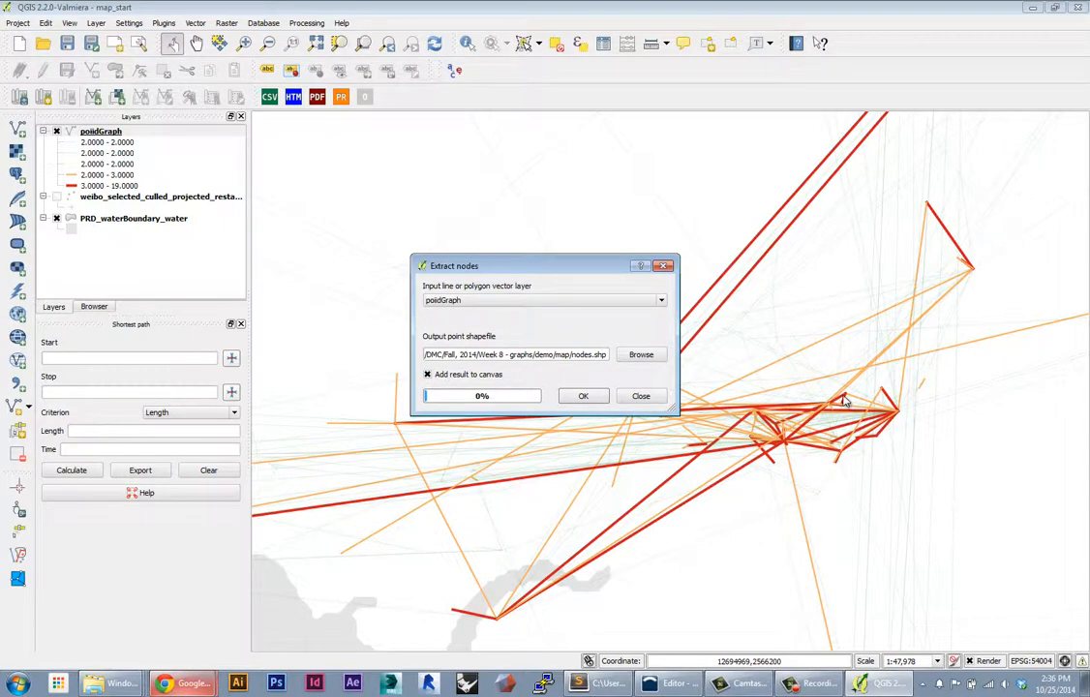
# Step: Run the node extraction and assign the WGS 84 (EPSG:4326) coordinate system to the nodes layer
pyautogui.click(583, 397)
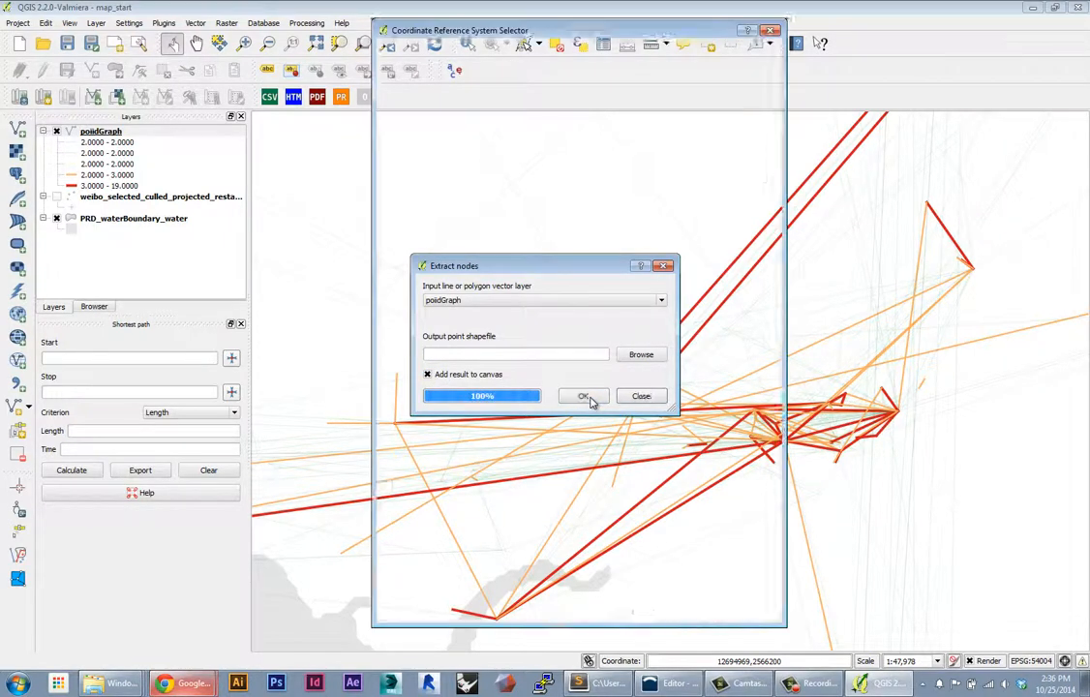
pyautogui.click(405, 275)
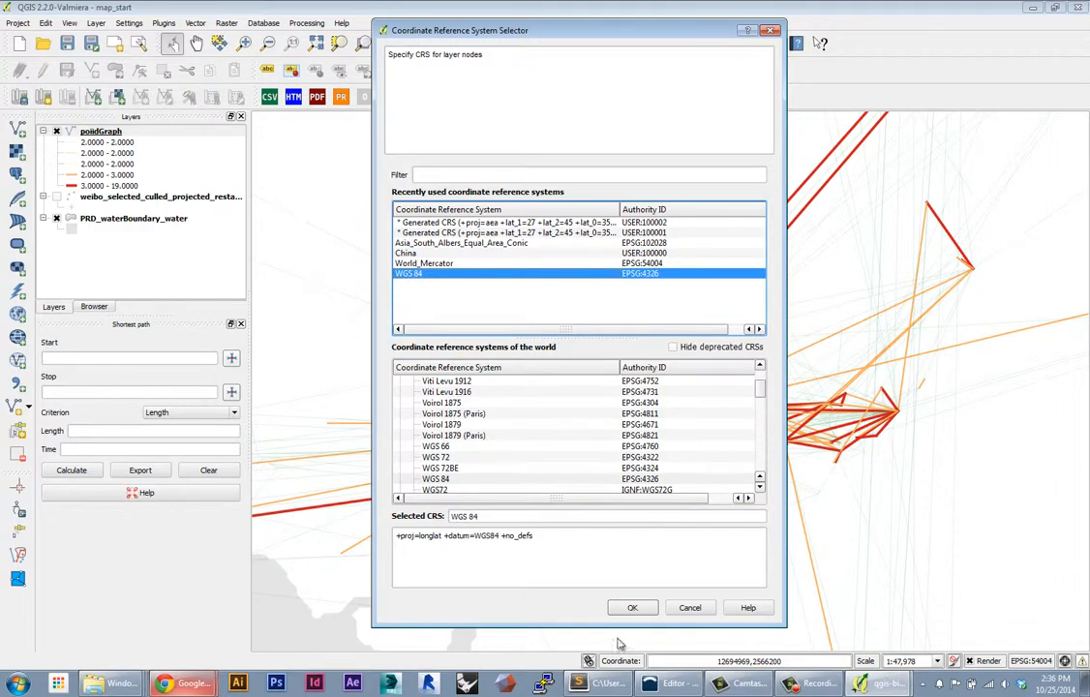
pyautogui.click(637, 610)
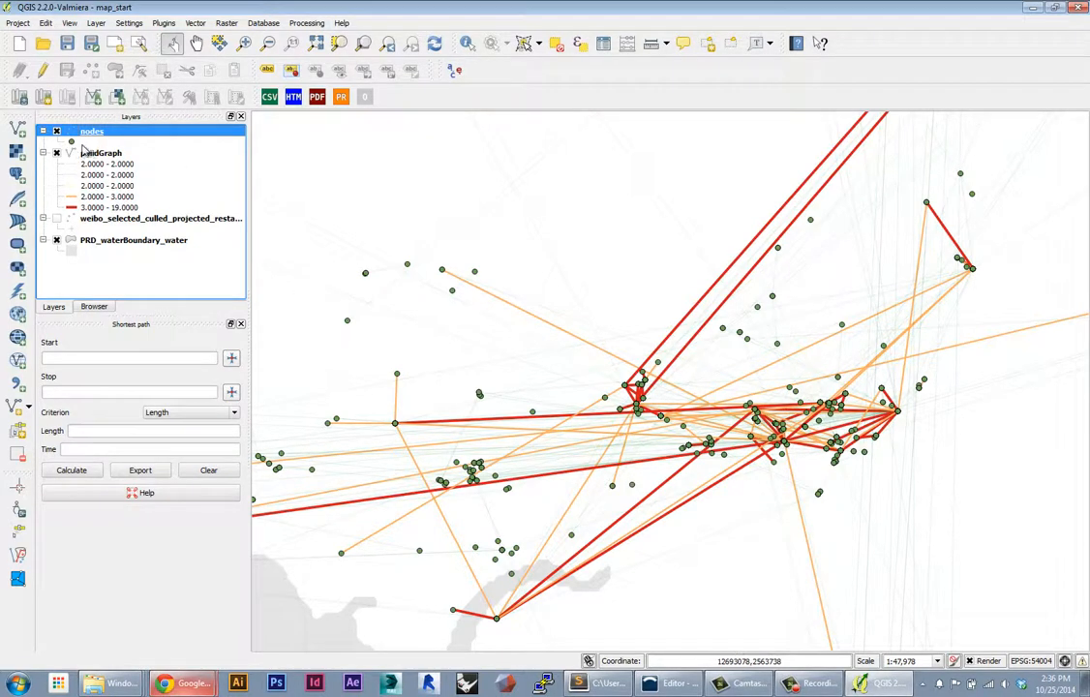
# Step: Review the nodes layer's attribute table, close it, and look over the extracted points across the whole map
pyautogui.rightClick(79, 133)
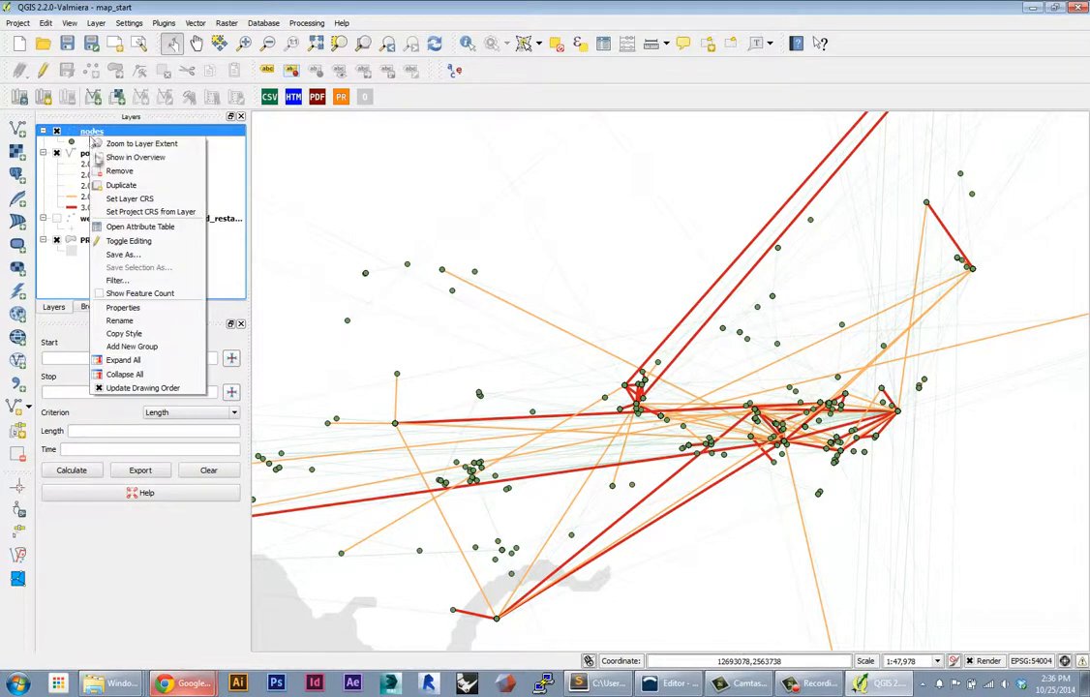
pyautogui.click(114, 213)
pyautogui.moveTo(244, 78); pyautogui.dragTo(276, 49)
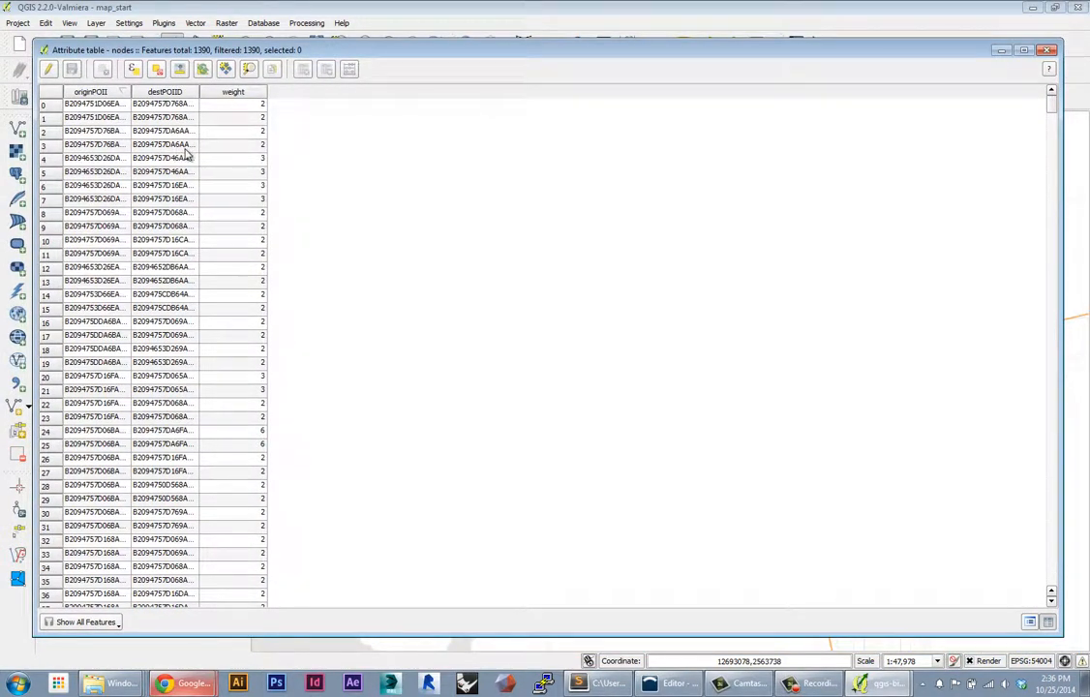
pyautogui.click(1048, 50)
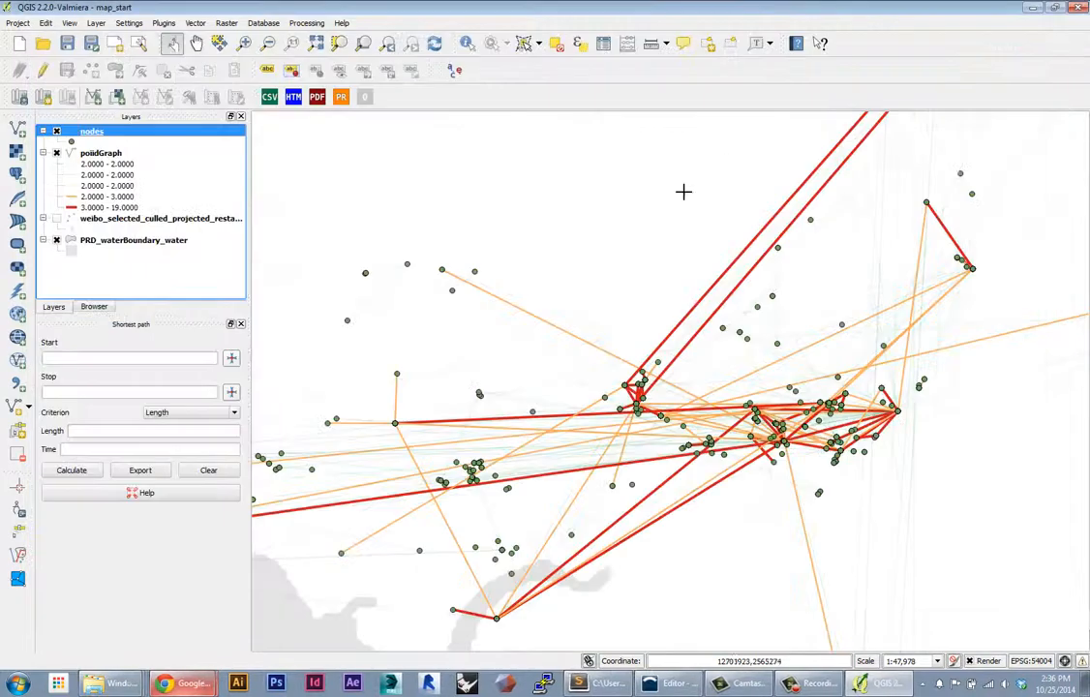
pyautogui.scroll(-1, 498, 233)
pyautogui.scroll(-2, 694, 502)
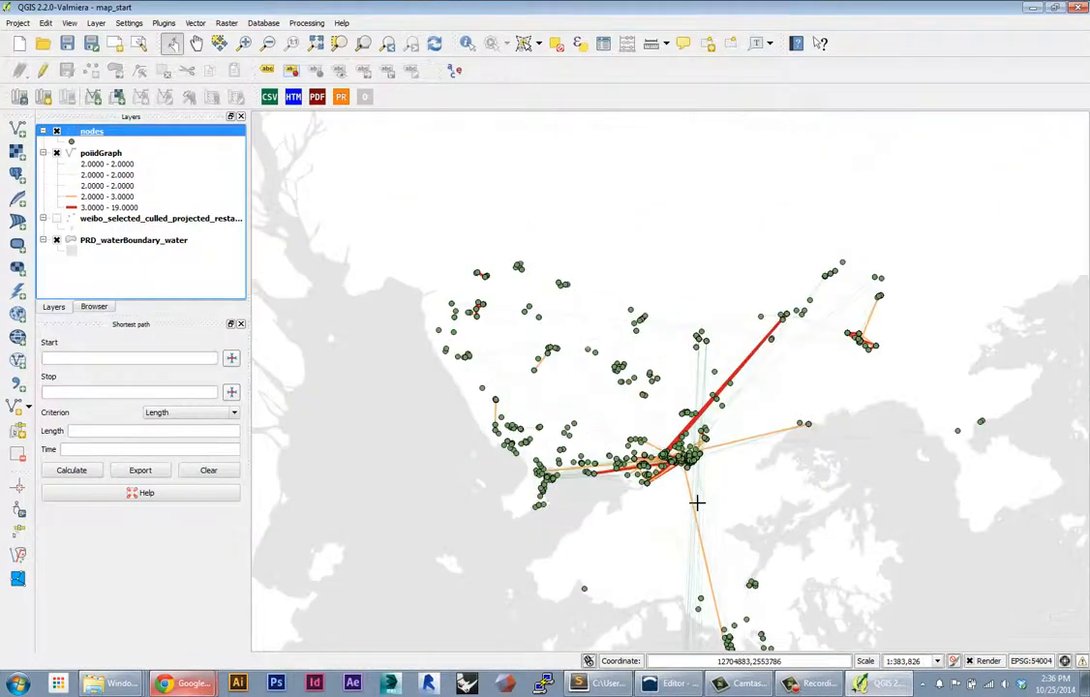
# Step: Switch the nodes layer's style to graduated symbols classified by the weight column
pyautogui.scroll(1, 662, 421)
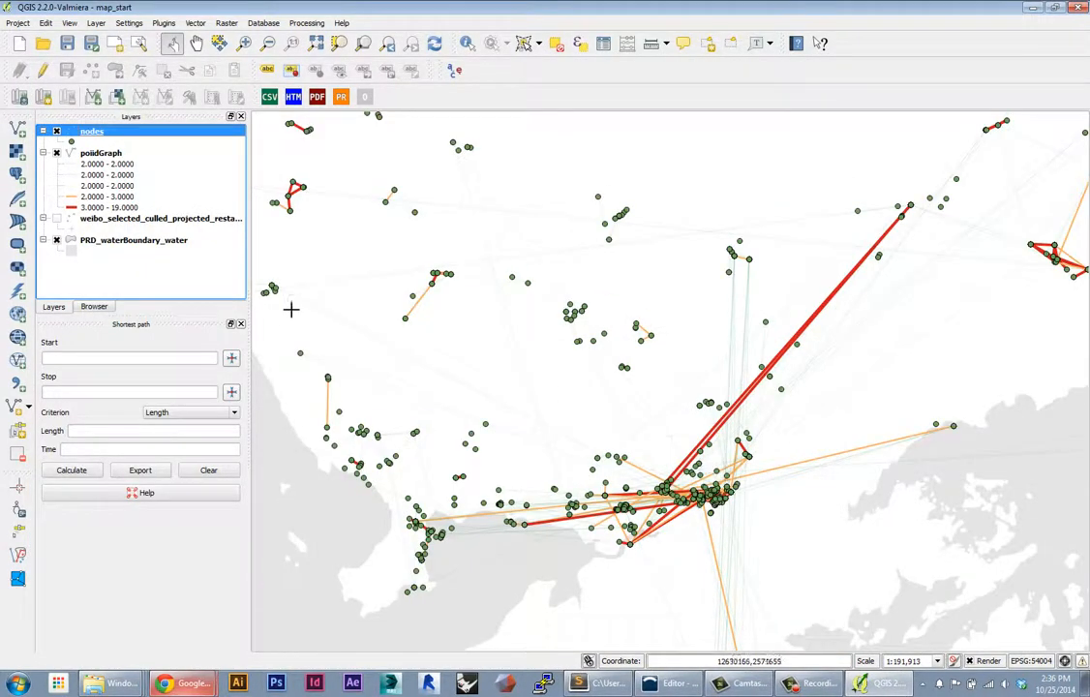
pyautogui.moveTo(75, 132); pyautogui.dragTo(72, 143)
pyautogui.doubleClick(72, 144)
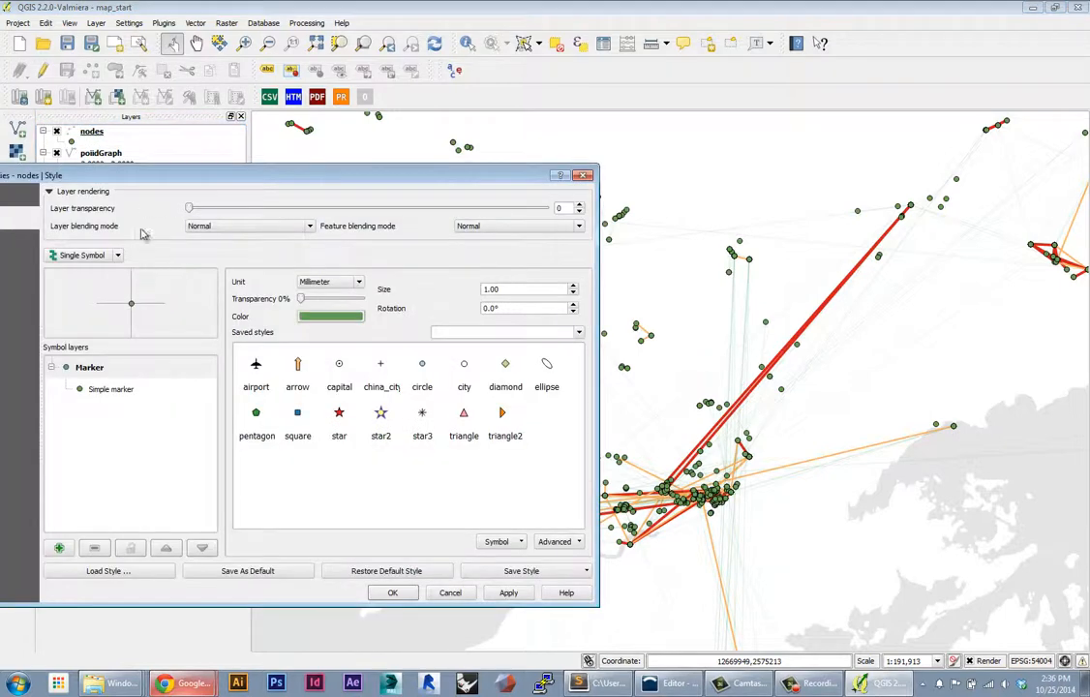
pyautogui.moveTo(123, 178); pyautogui.dragTo(214, 177)
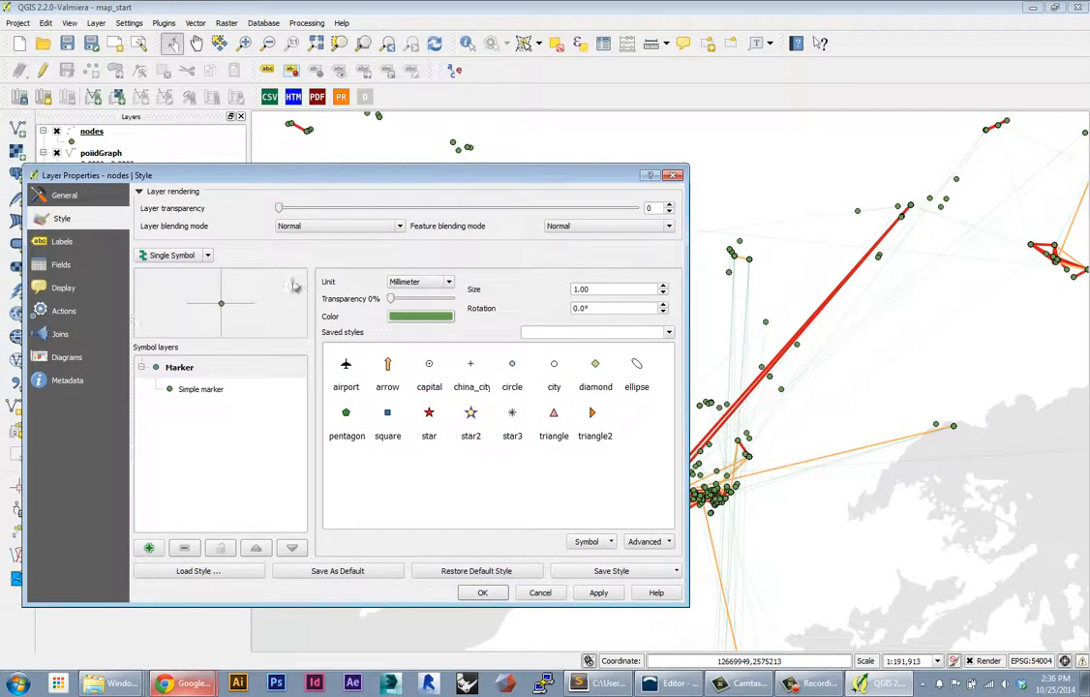
pyautogui.click(174, 255)
pyautogui.click(188, 291)
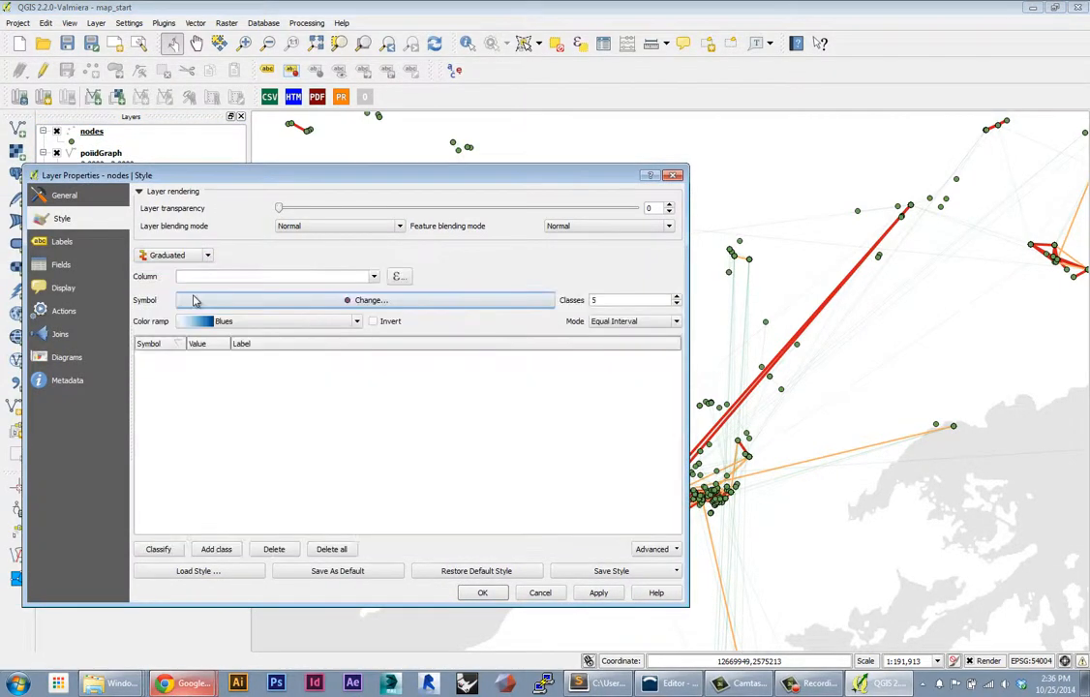
pyautogui.click(372, 277)
pyautogui.click(325, 296)
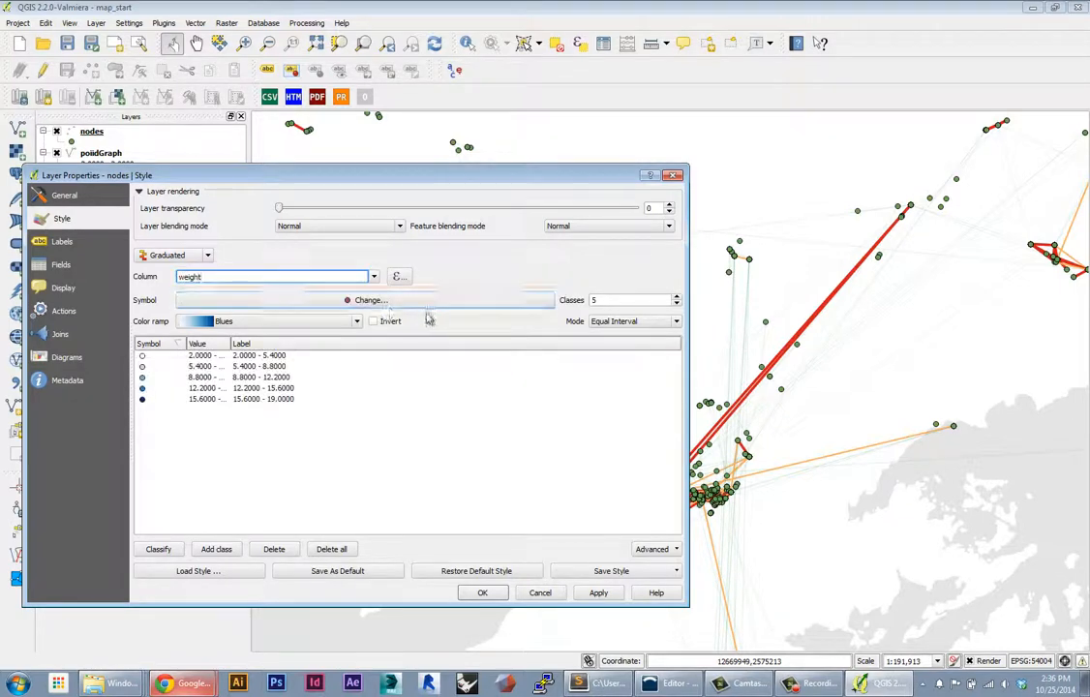
# Step: Set the nodes classification to Quantile (Equal Count) and color it with the inverted RdYlGn ramp
pyautogui.click(649, 324)
pyautogui.click(625, 343)
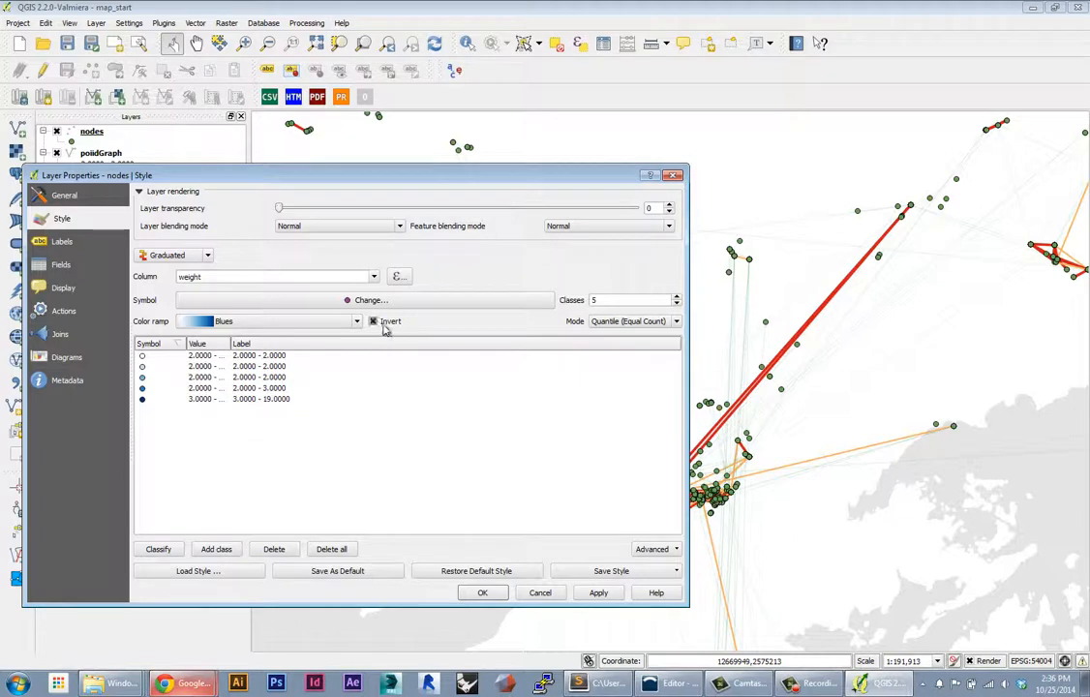
pyautogui.click(356, 322)
pyautogui.scroll(-5, 303, 378)
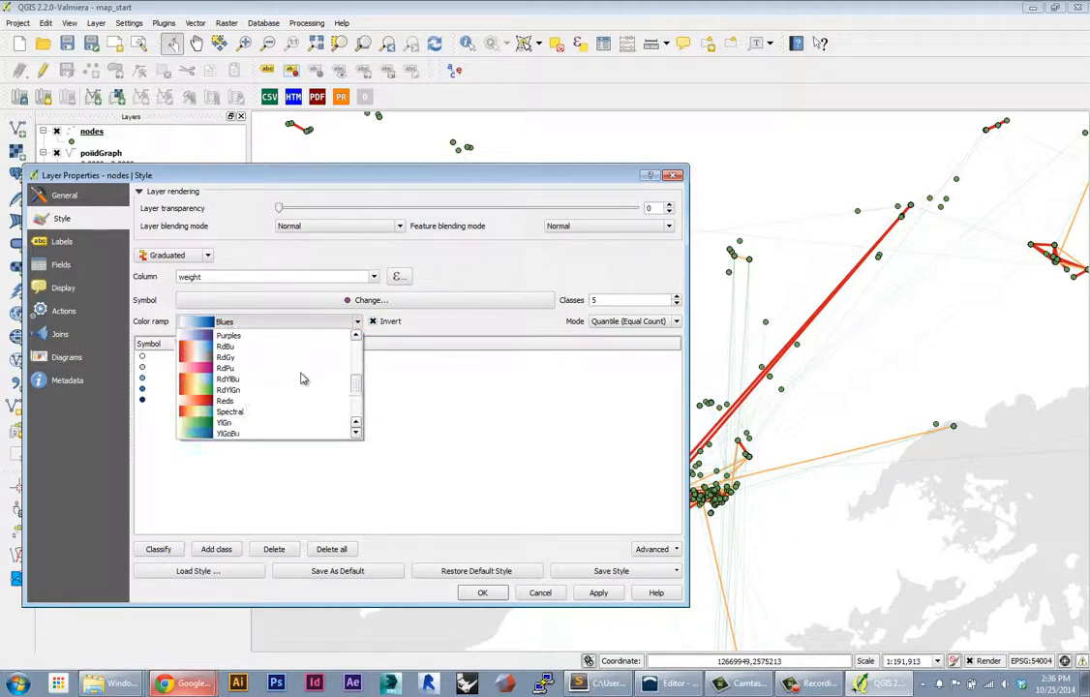
pyautogui.click(250, 390)
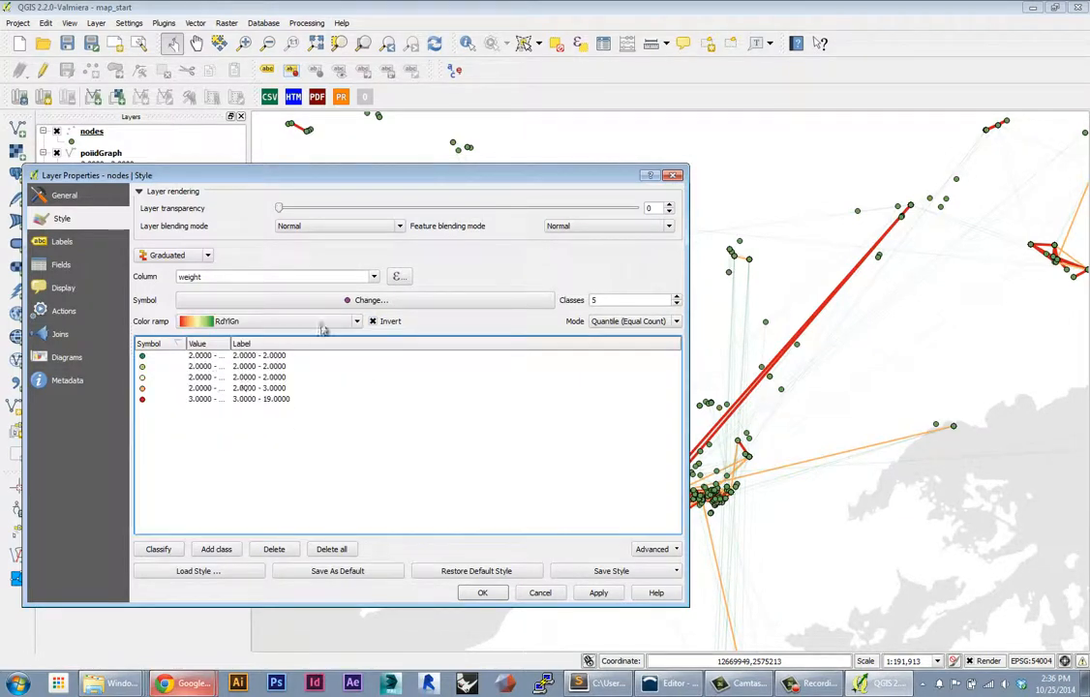
# Step: Remove the outline from the nodes' simple marker by setting its outline style to No Pen, and apply the style
pyautogui.click(371, 300)
pyautogui.click(235, 389)
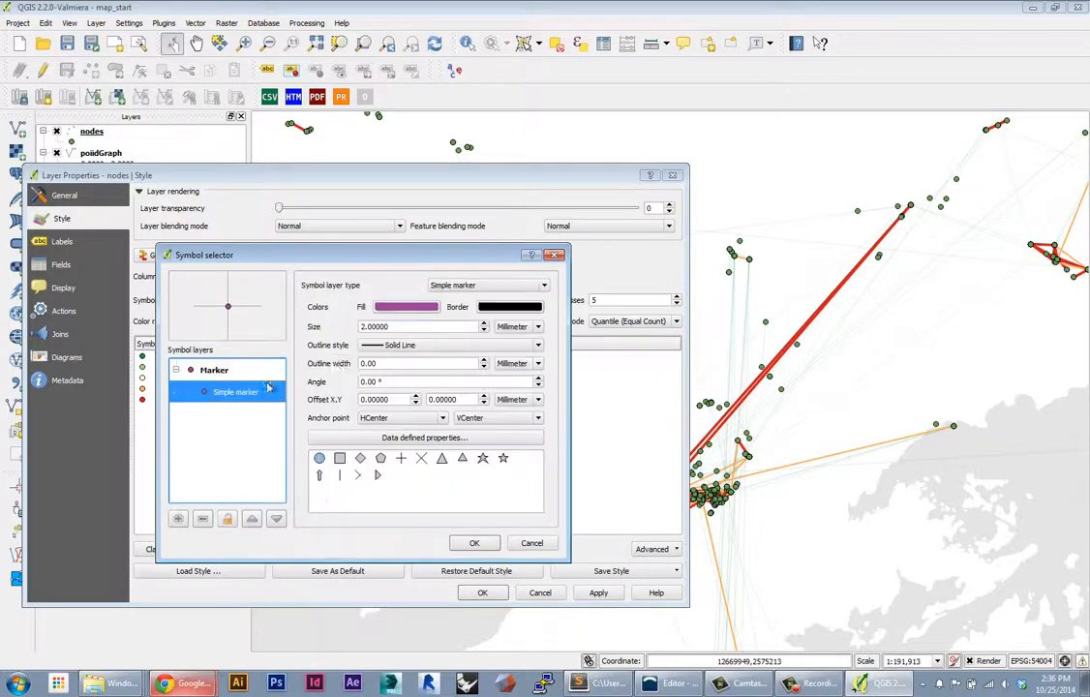
pyautogui.click(405, 345)
pyautogui.click(406, 360)
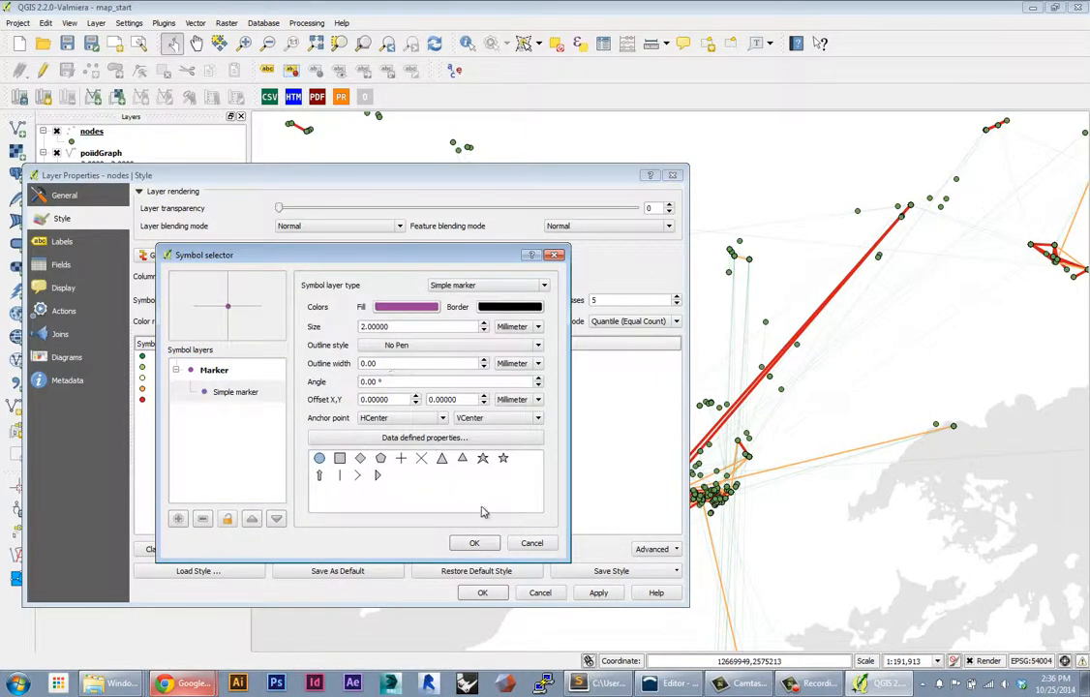
pyautogui.click(474, 543)
pyautogui.click(597, 592)
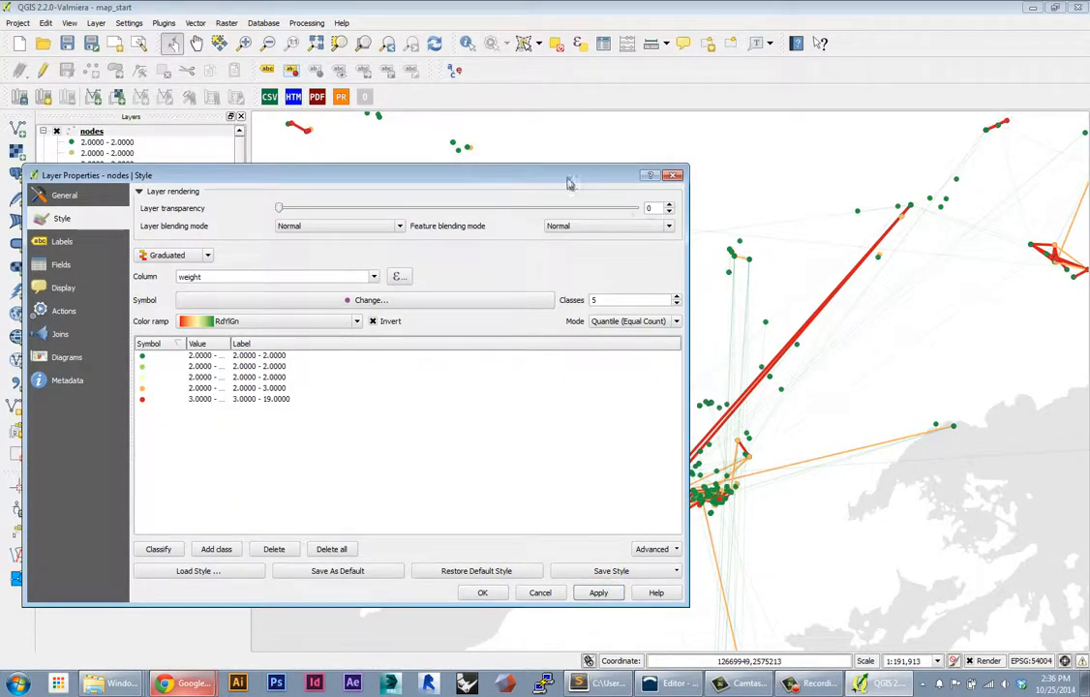
pyautogui.moveTo(571, 181); pyautogui.dragTo(487, 191)
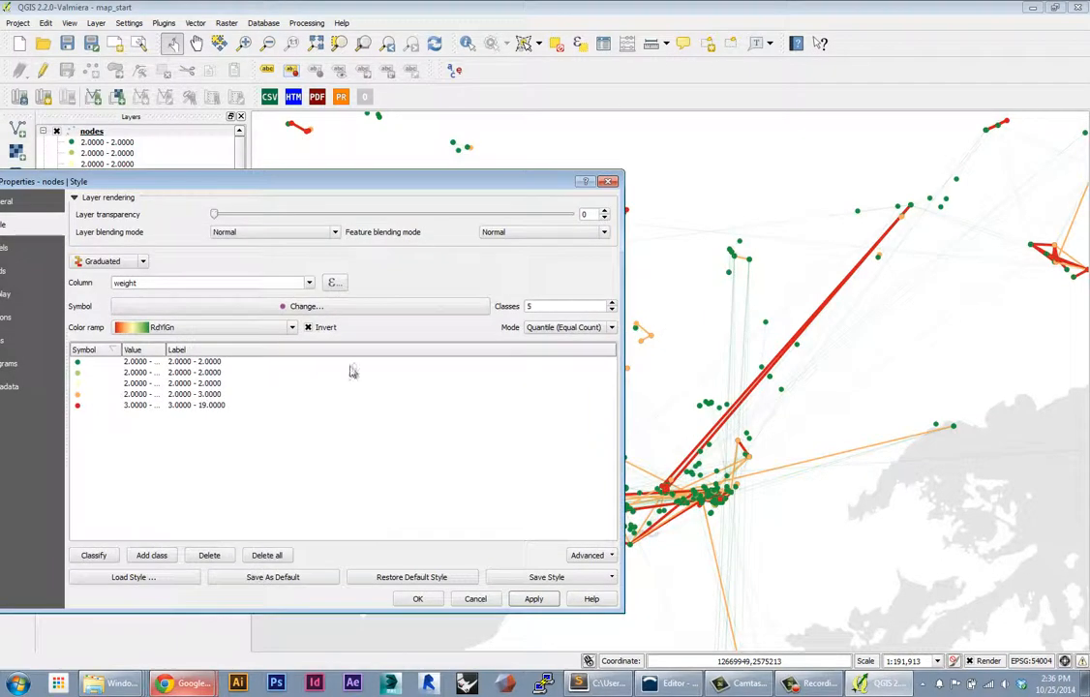
# Step: Try to enlarge the marker of the nodes' 3.0000 - 19.0000 class, entering a size of 2 mm
pyautogui.click(87, 405)
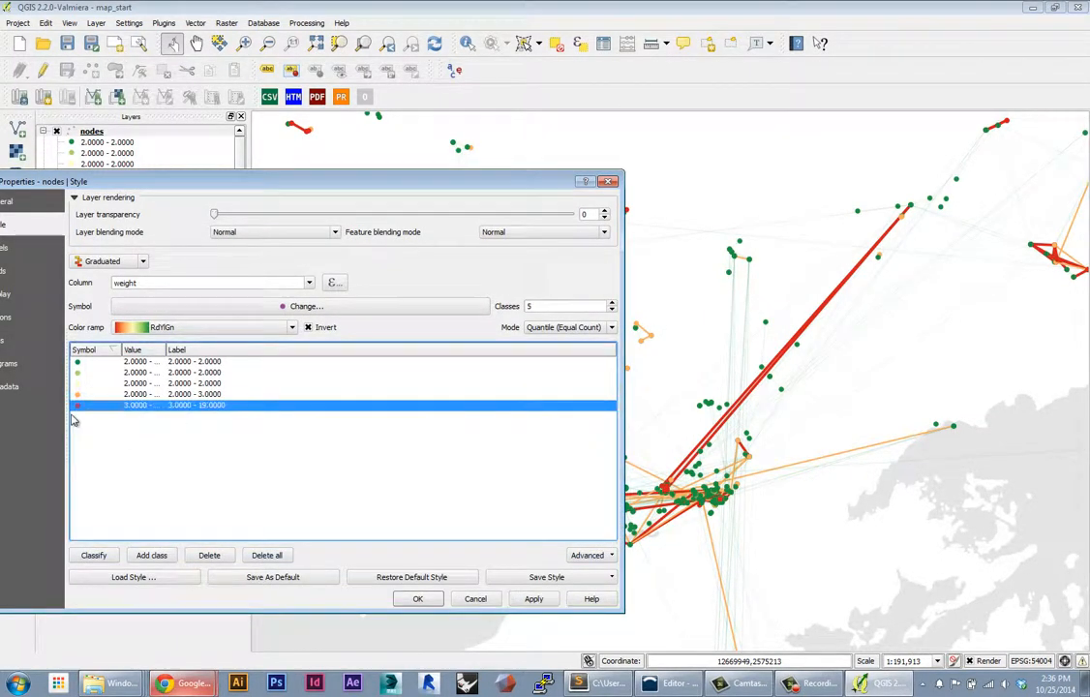
pyautogui.doubleClick(79, 406)
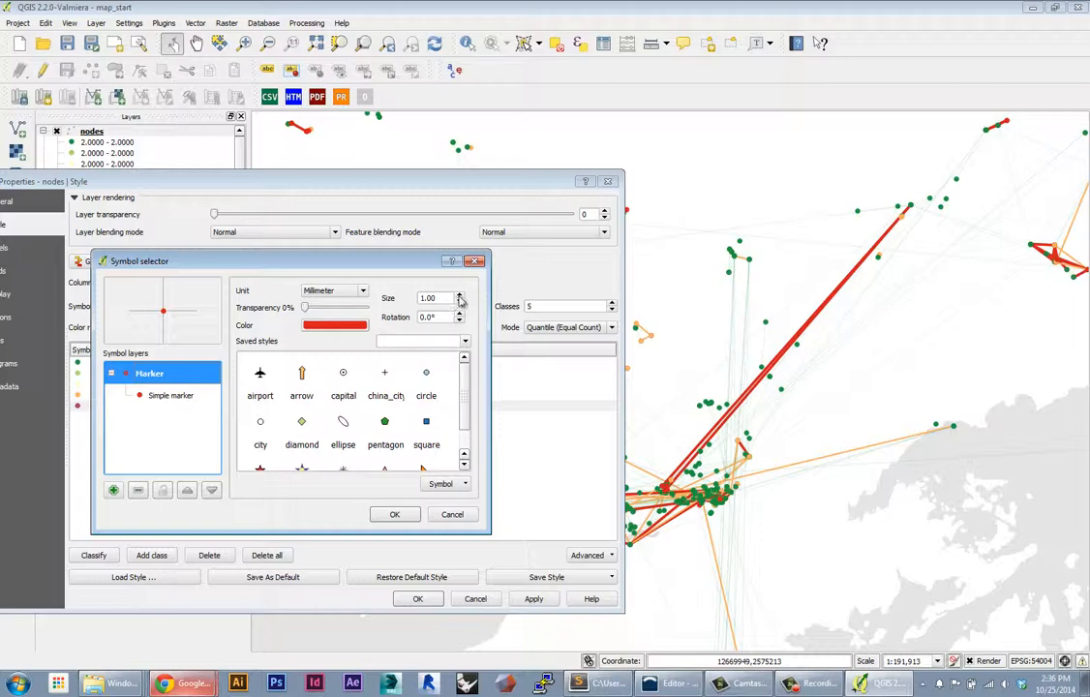
pyautogui.click(459, 297)
pyautogui.click(395, 517)
pyautogui.click(547, 601)
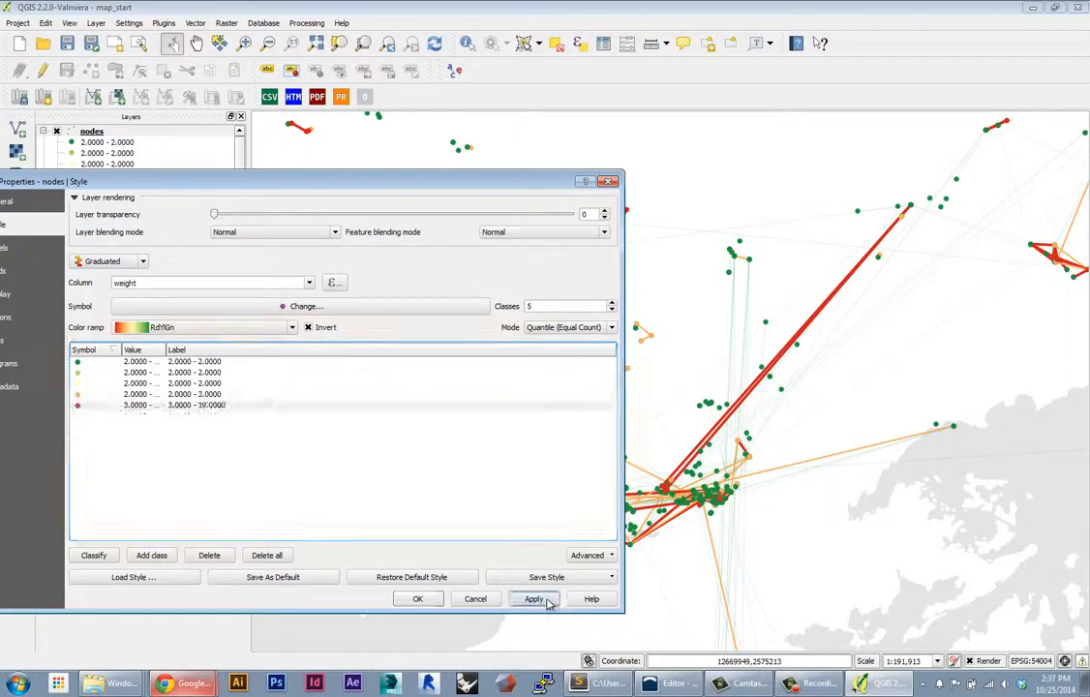
pyautogui.doubleClick(77, 406)
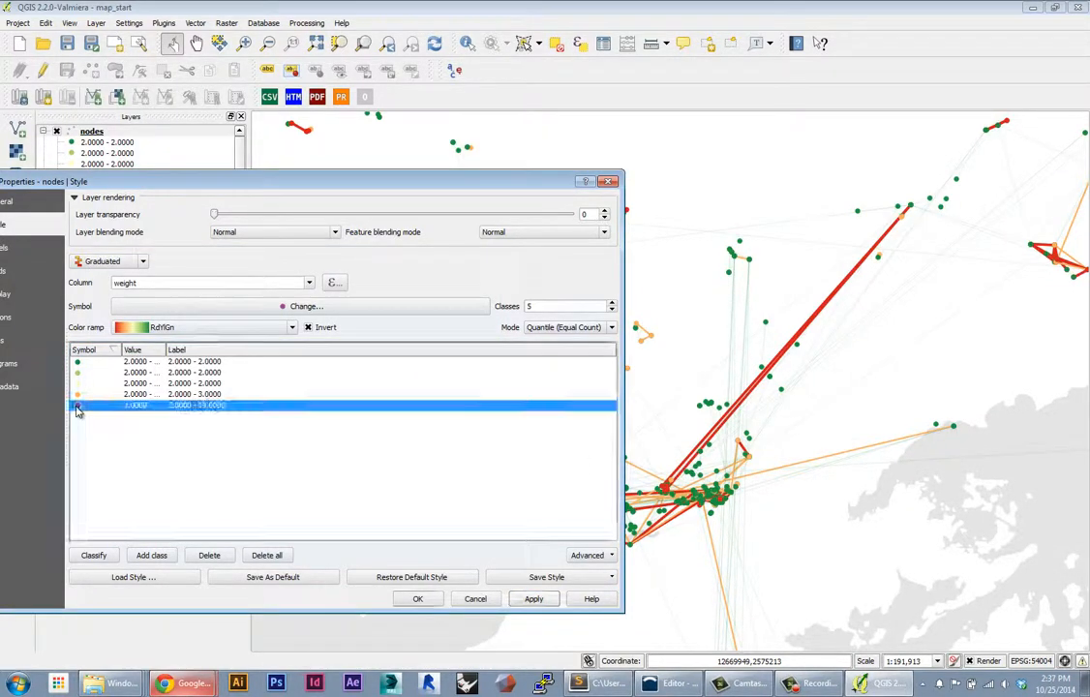
pyautogui.doubleClick(437, 298)
pyautogui.write('2')
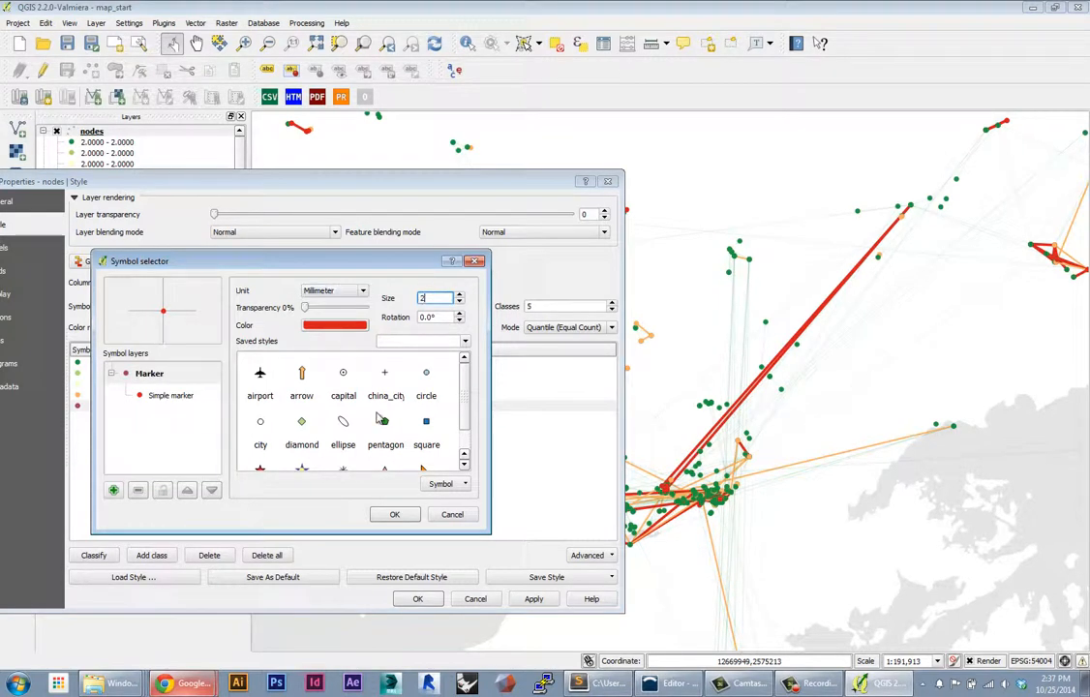
pyautogui.click(397, 516)
# Step: Set the marker size of the nodes' 3.0000 - 19.0000 class to 3 mm
pyautogui.doubleClick(82, 406)
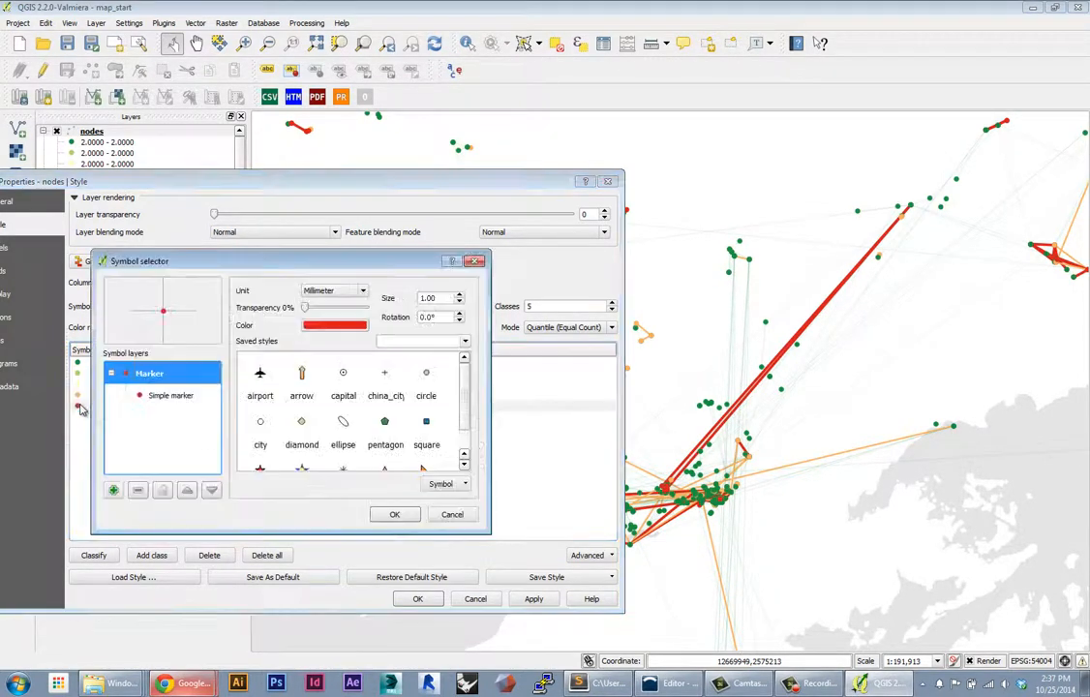
pyautogui.moveTo(438, 299); pyautogui.dragTo(407, 299)
pyautogui.write('3')
pyautogui.press('Return')
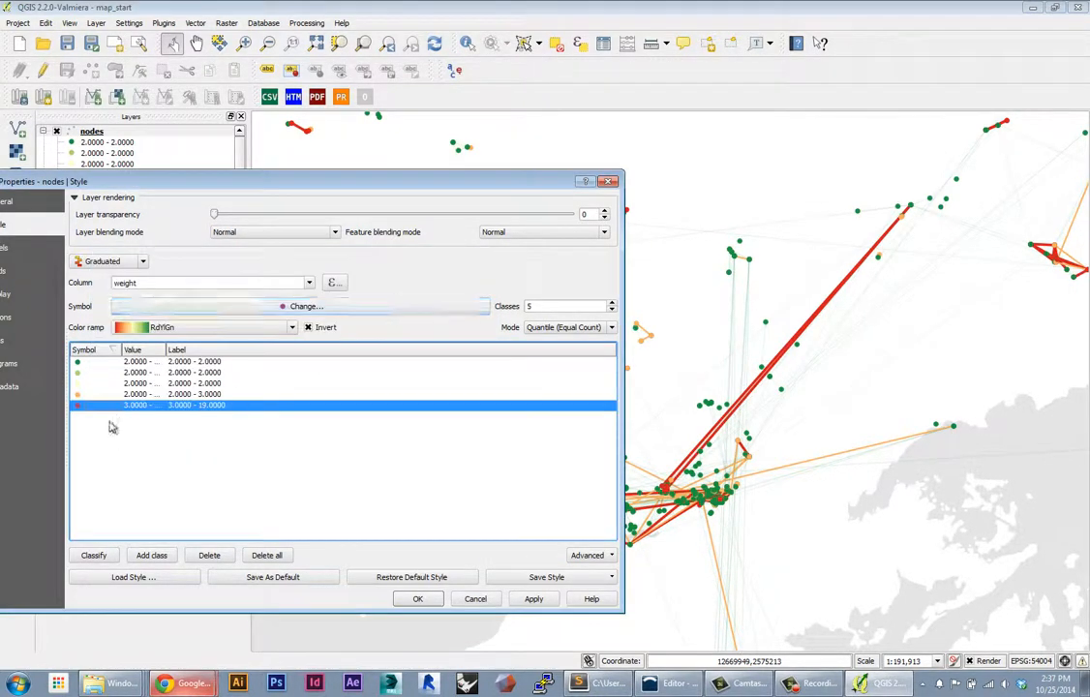
# Step: Set the nodes layer's feature blending mode to Multiply and apply it to the map
pyautogui.moveTo(503, 187); pyautogui.dragTo(434, 177)
pyautogui.click(429, 220)
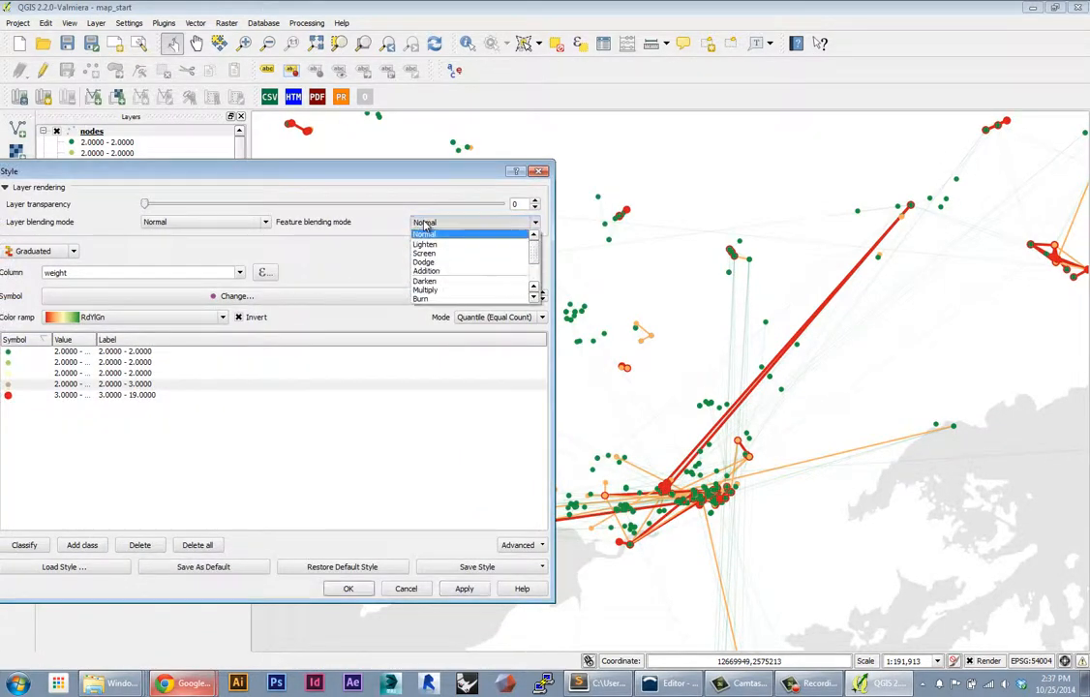
pyautogui.click(438, 290)
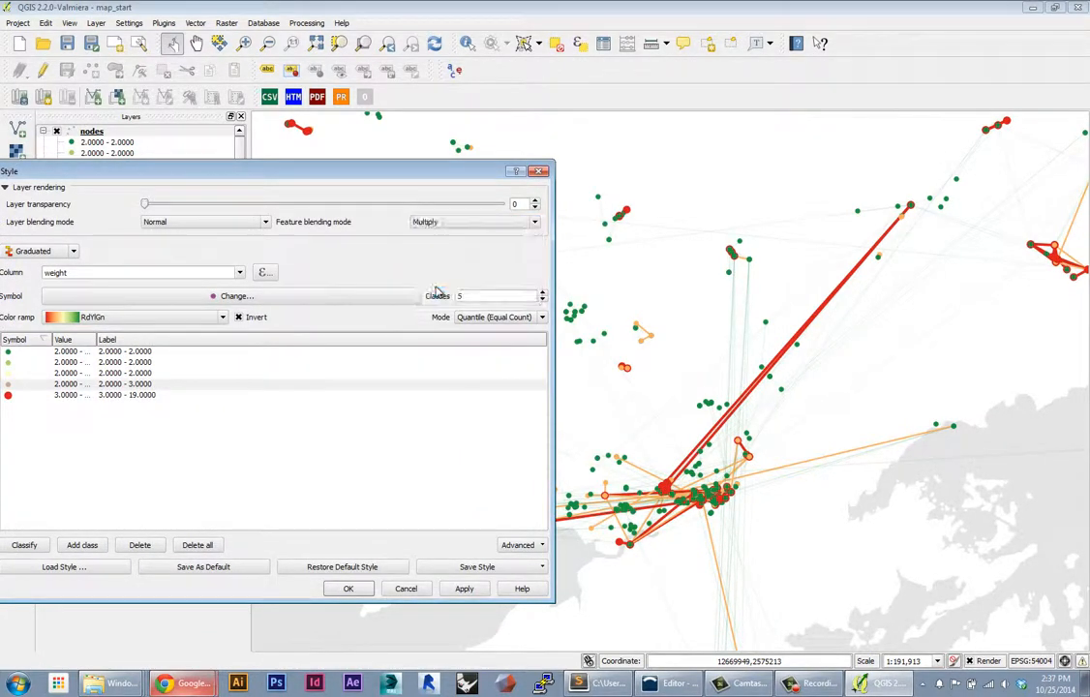
pyautogui.click(465, 588)
pyautogui.moveTo(461, 179); pyautogui.dragTo(638, 83)
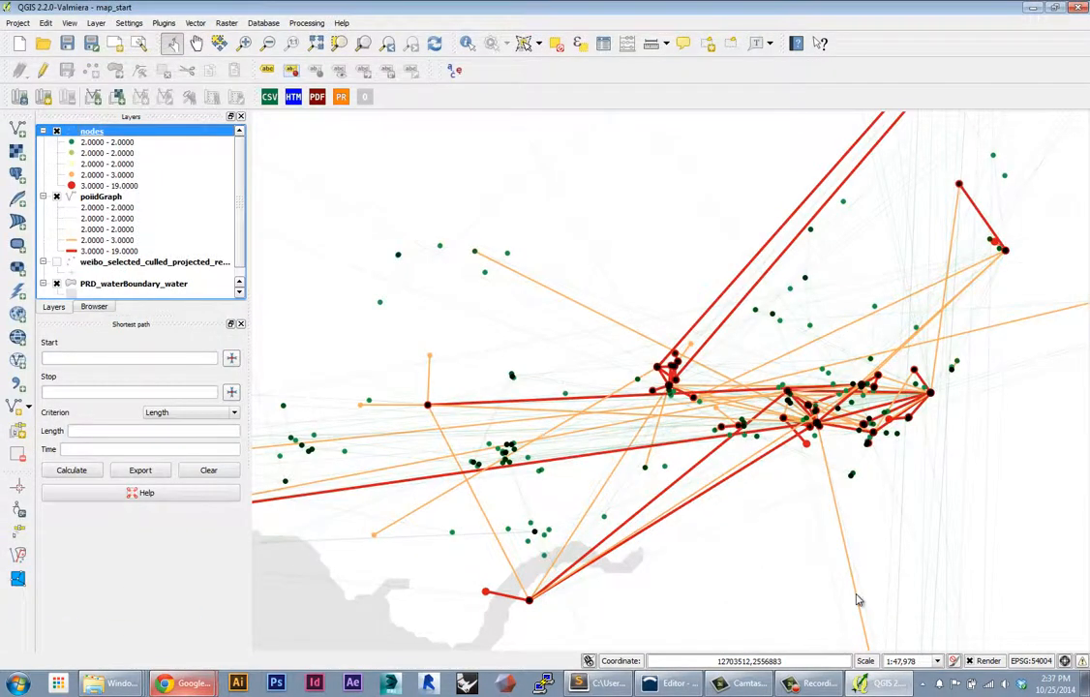
# Step: Examine how the multiplied nodes overlap in the dense central cluster and in the smaller northwestern groups of connections
pyautogui.scroll(2, 755, 377)
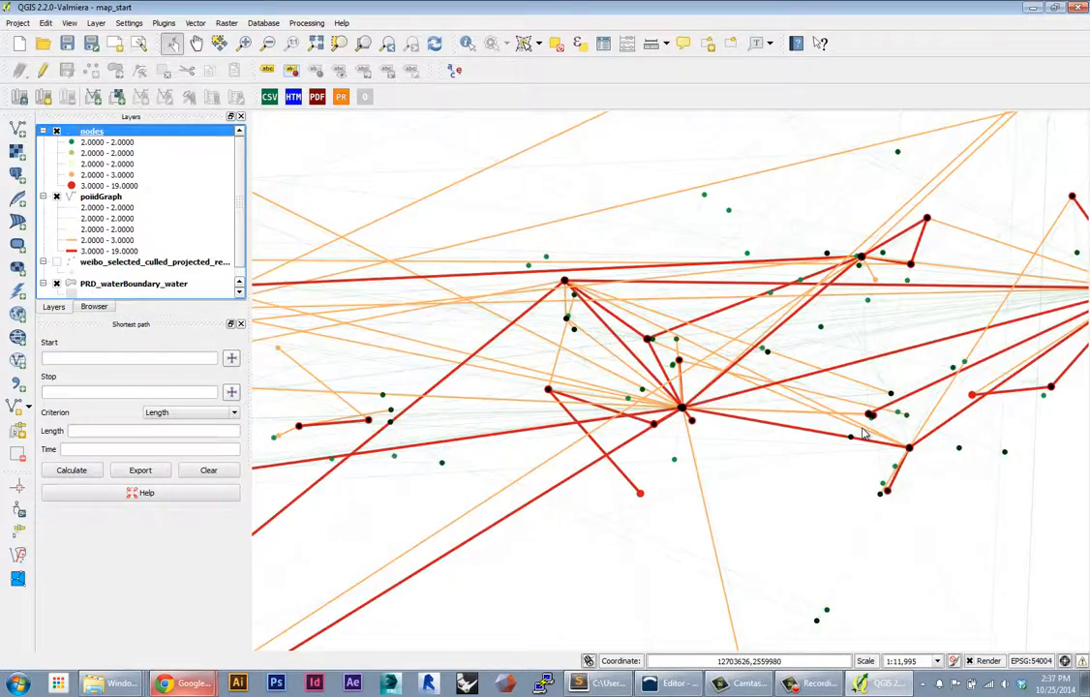
pyautogui.scroll(-2, 865, 435)
pyautogui.scroll(-2, 620, 370)
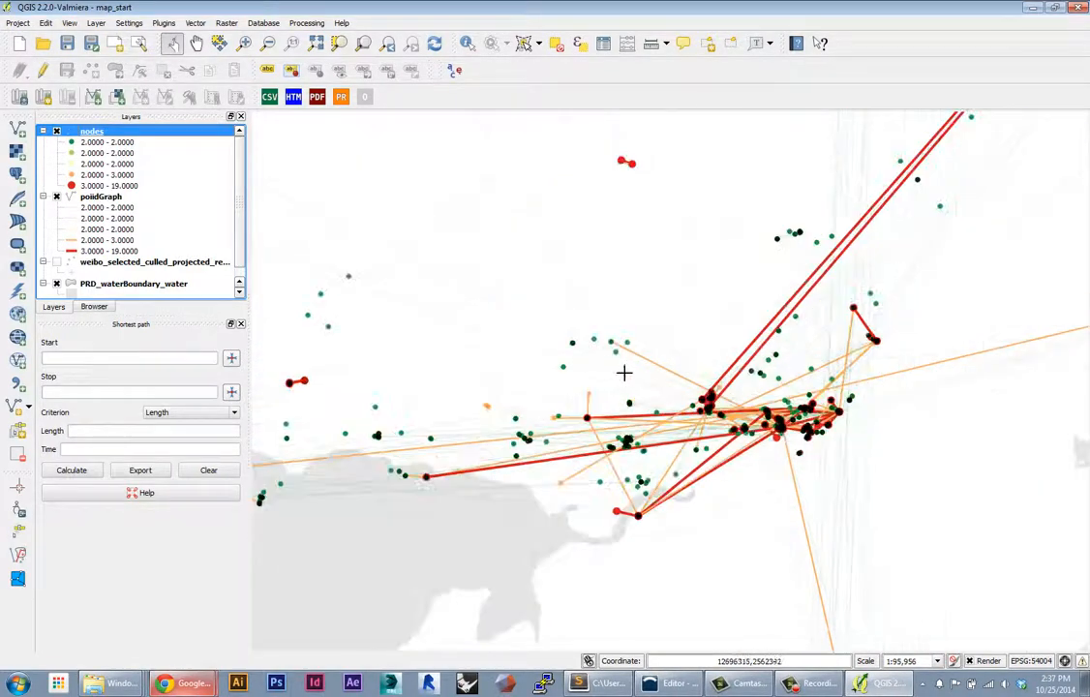
pyautogui.scroll(4, 501, 212)
pyautogui.scroll(-3, 502, 212)
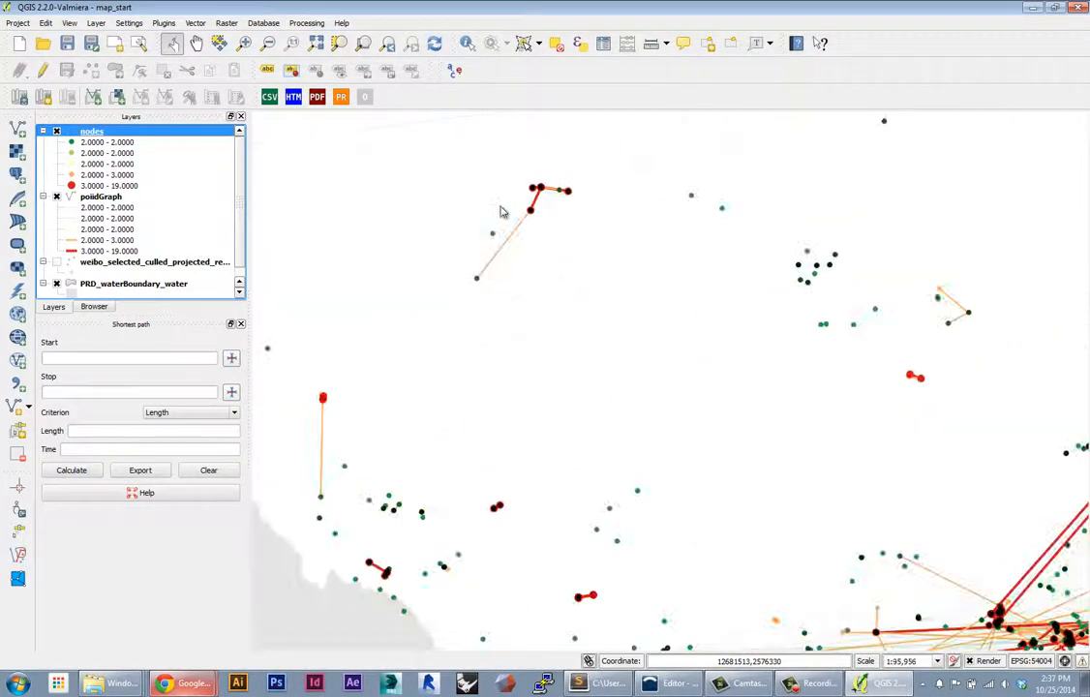
pyautogui.scroll(1, 502, 212)
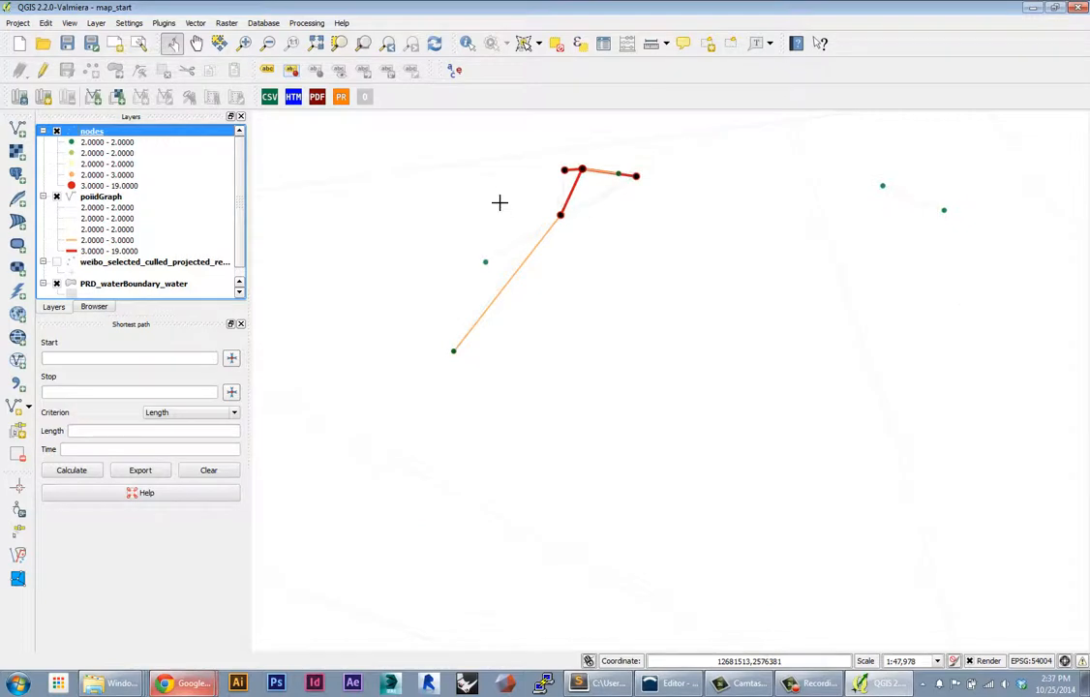
pyautogui.scroll(1, 501, 209)
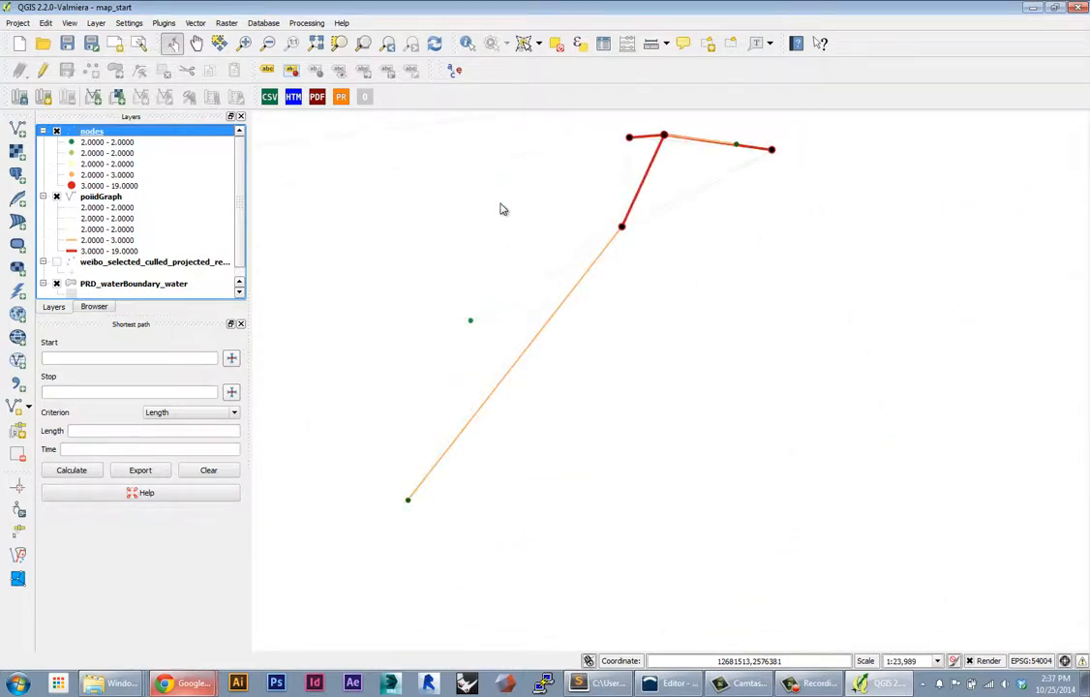
pyautogui.scroll(-3, 598, 356)
pyautogui.scroll(4, 586, 326)
pyautogui.scroll(-4, 540, 277)
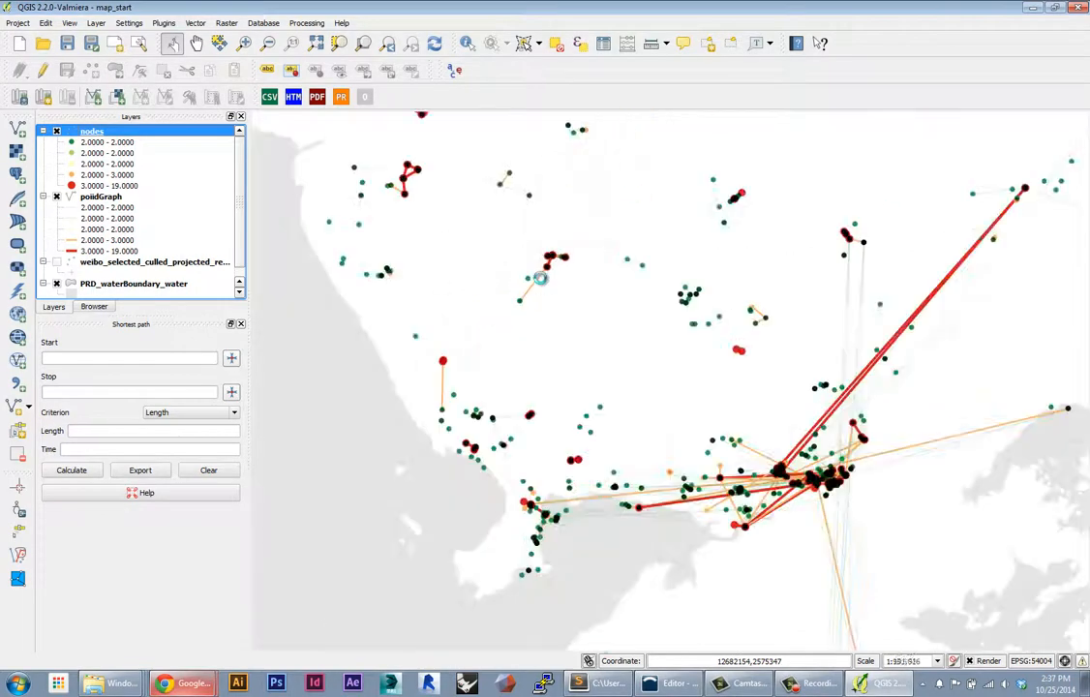
# Step: Inspect the styled nodes and connections across the whole map and around the southern island
pyautogui.scroll(-1, 540, 278)
pyautogui.scroll(2, 668, 573)
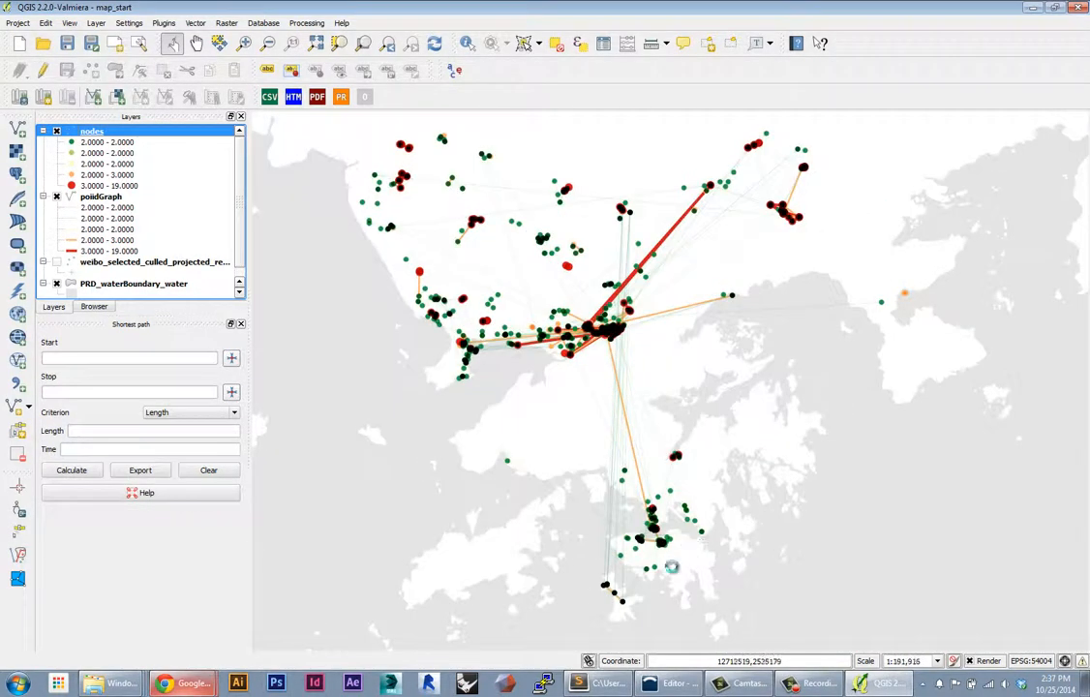
pyautogui.scroll(1, 672, 568)
pyautogui.scroll(1, 591, 455)
pyautogui.scroll(-1, 612, 537)
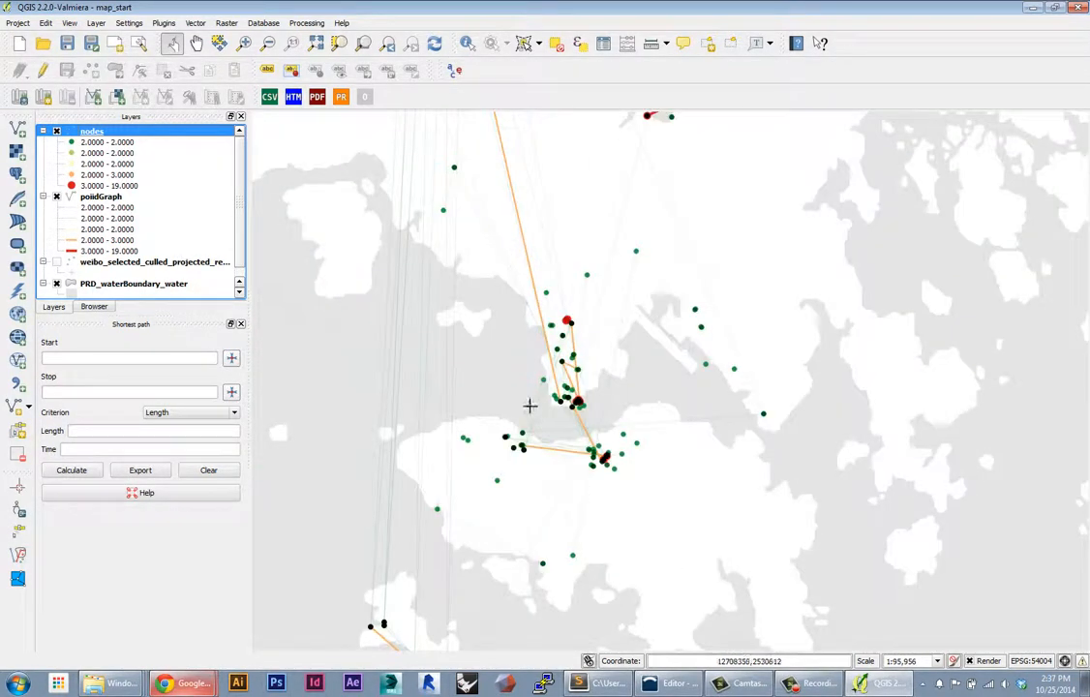
pyautogui.scroll(1, 531, 408)
pyautogui.scroll(-1, 530, 409)
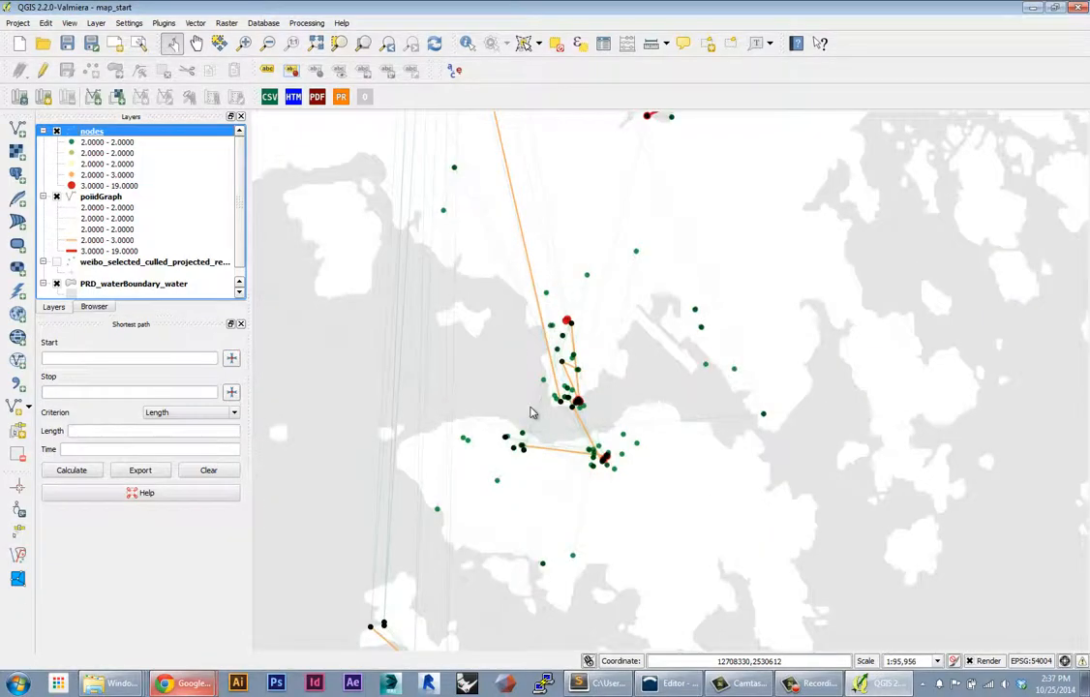